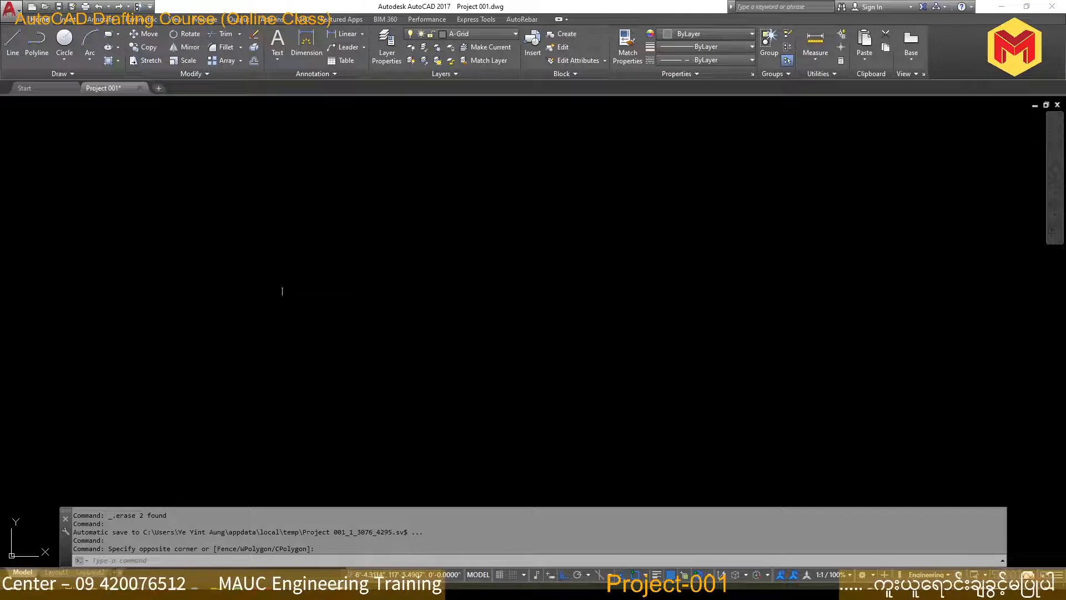
Zoom to all and place a single vertical construction line in the western part of the empty drawing.
type("z")
key("Return")
type("a")
key("Return")
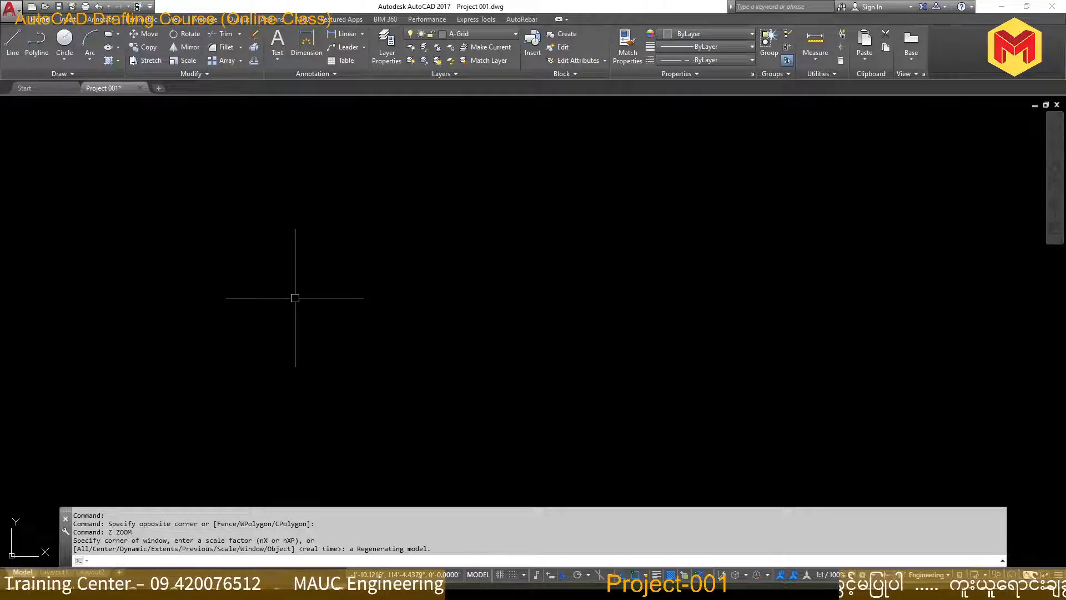
type("x")
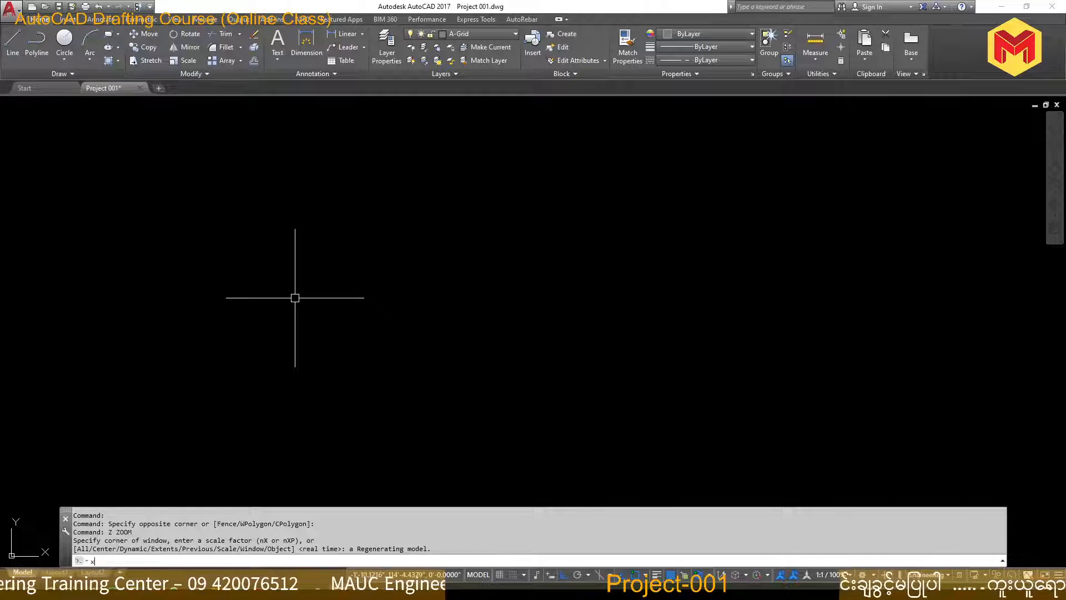
type("l")
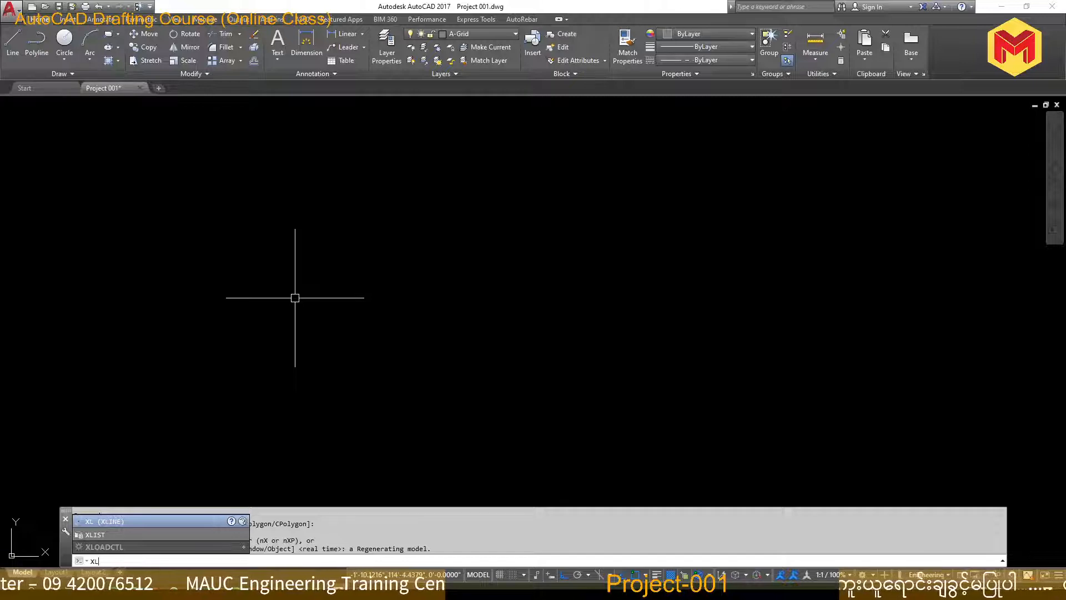
key("Return")
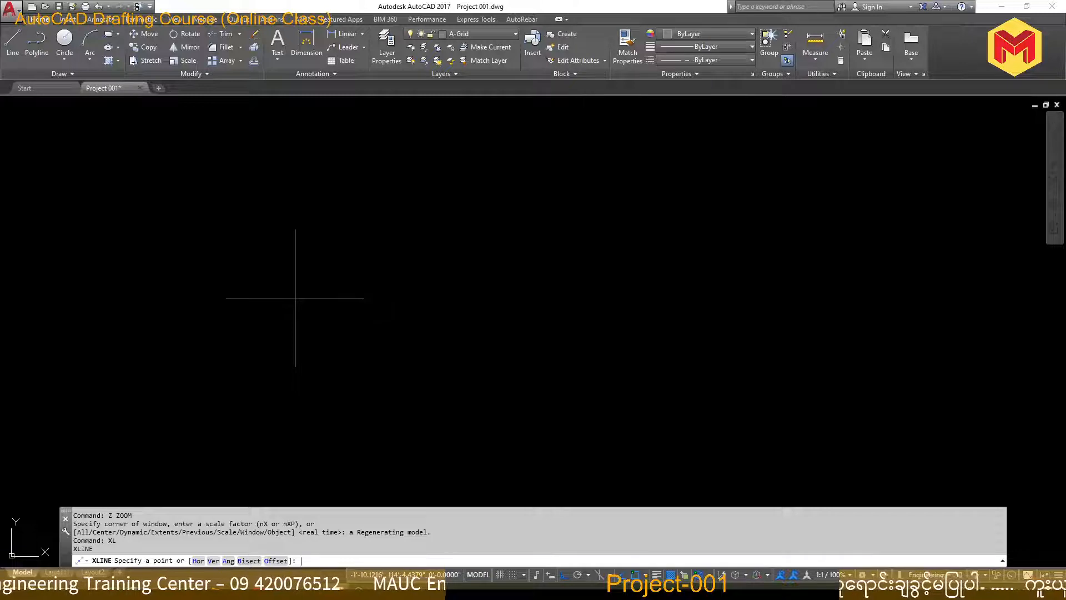
type("v")
key("Return")
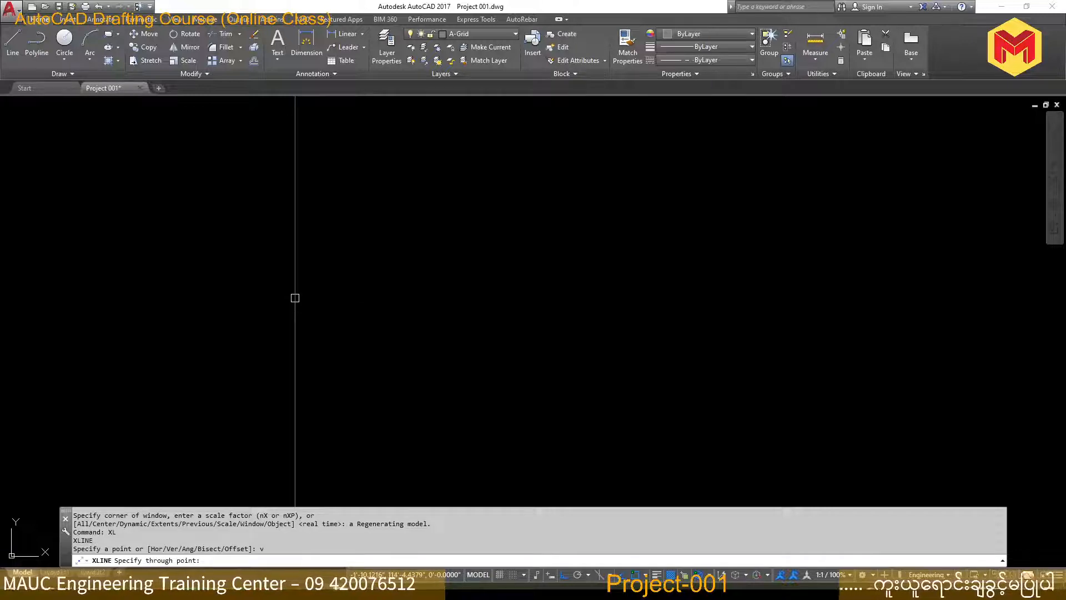
left_click(191, 361)
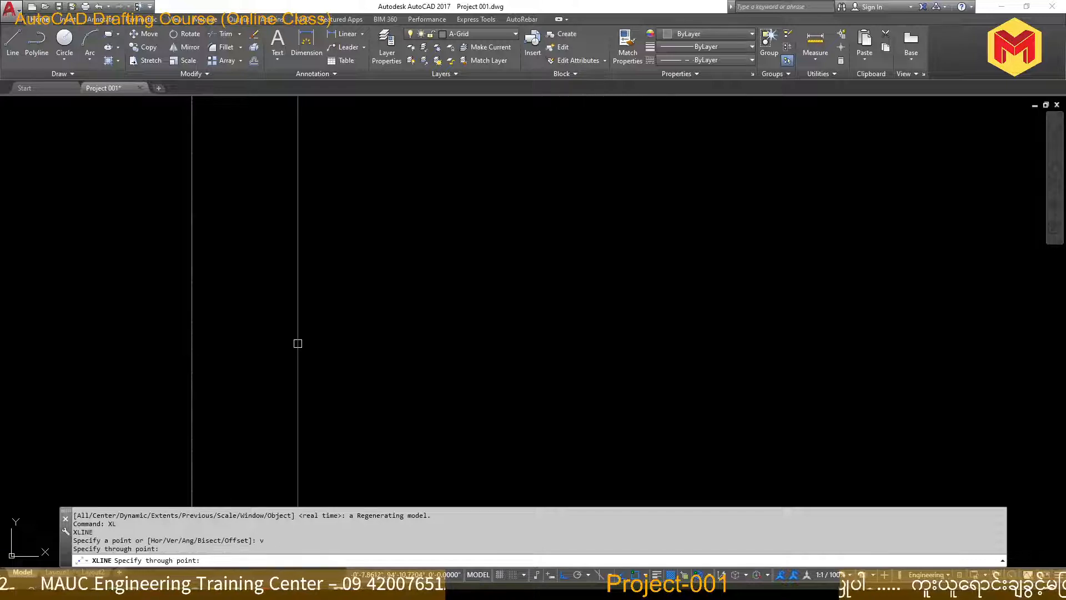
key("Escape")
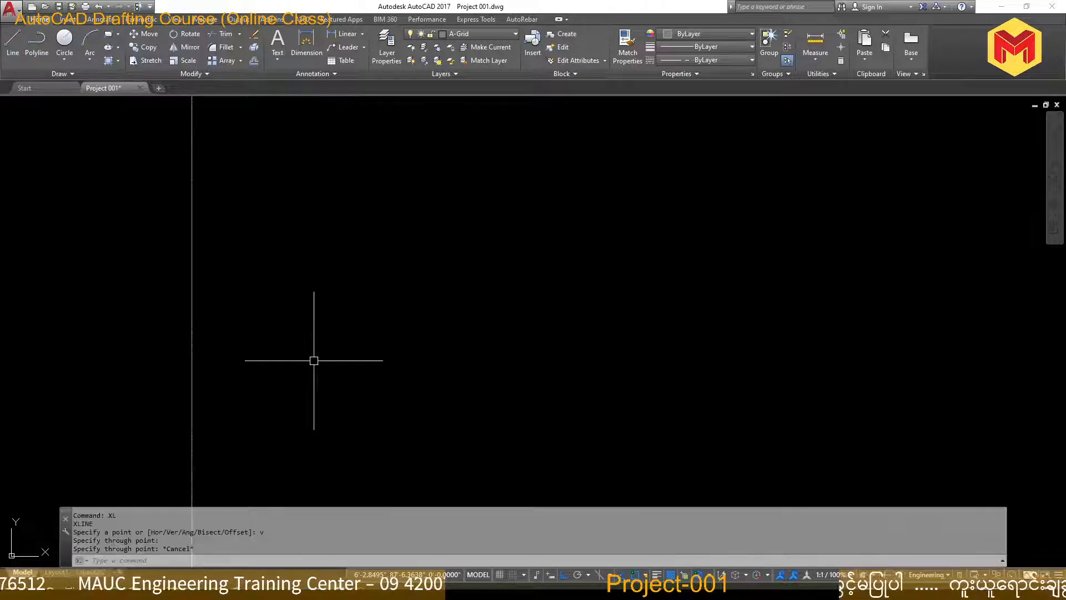
Draw a horizontal construction line crossing the lower part of the vertical construction line.
type("xl")
key("Return")
type("h")
key("Return")
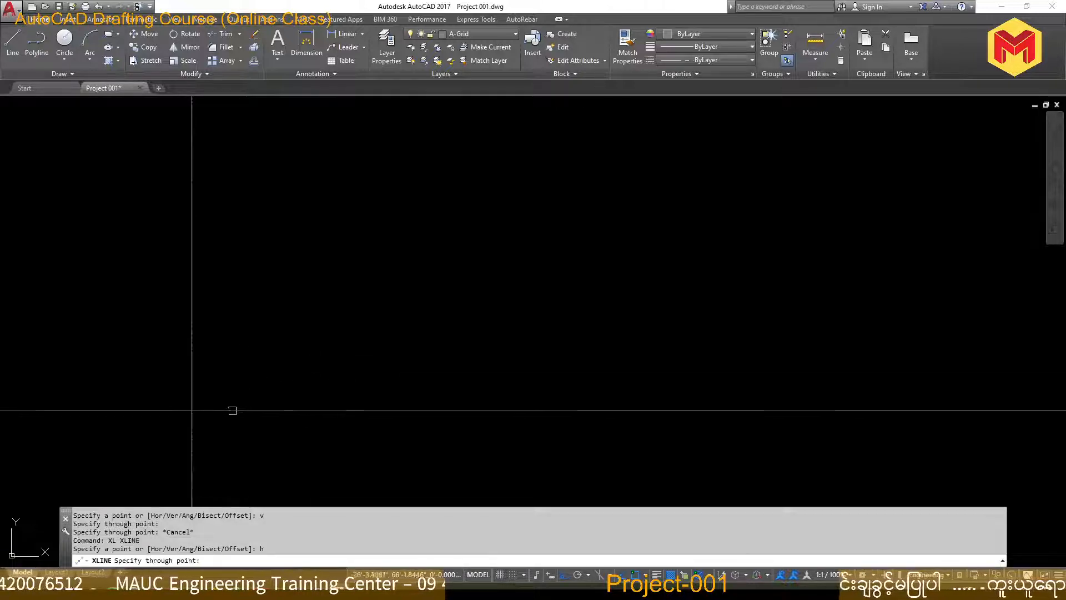
left_click(244, 415)
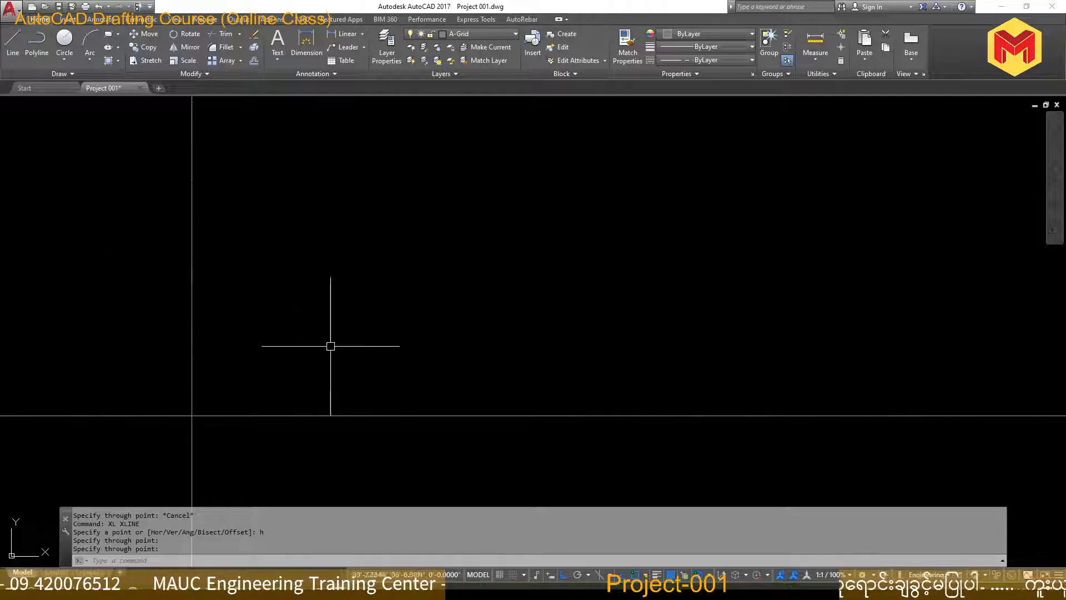
Consult the ground floor plan in the Archi Layout Plan PDF and offset the vertical construction line 10' eastward twice in AutoCAD for grids A, B and C.
left_click(255, 590)
scroll(371, 281, "up", 5)
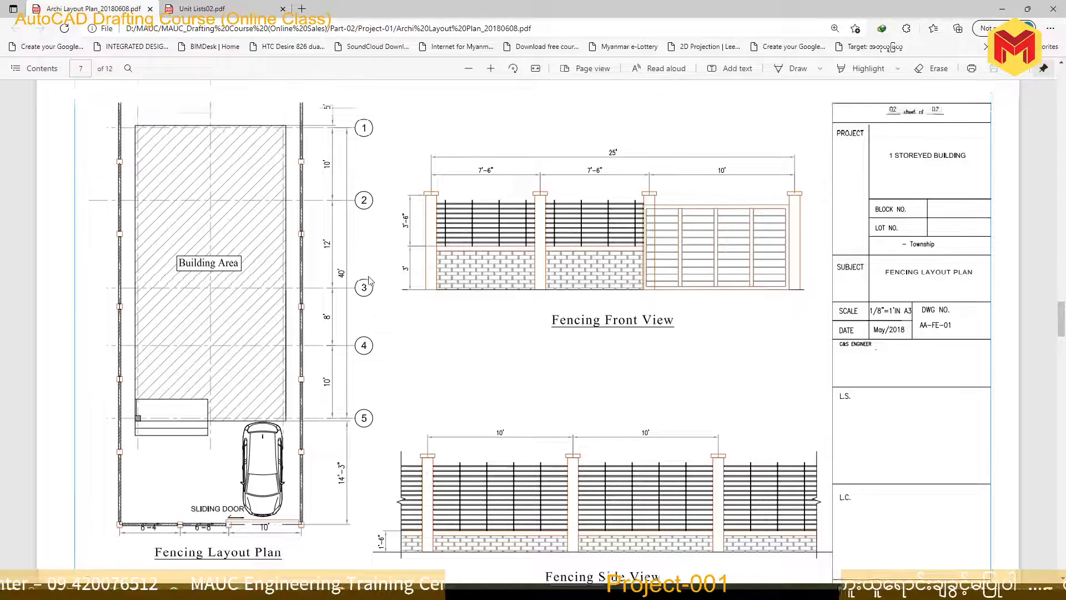
scroll(371, 281, "down", 10)
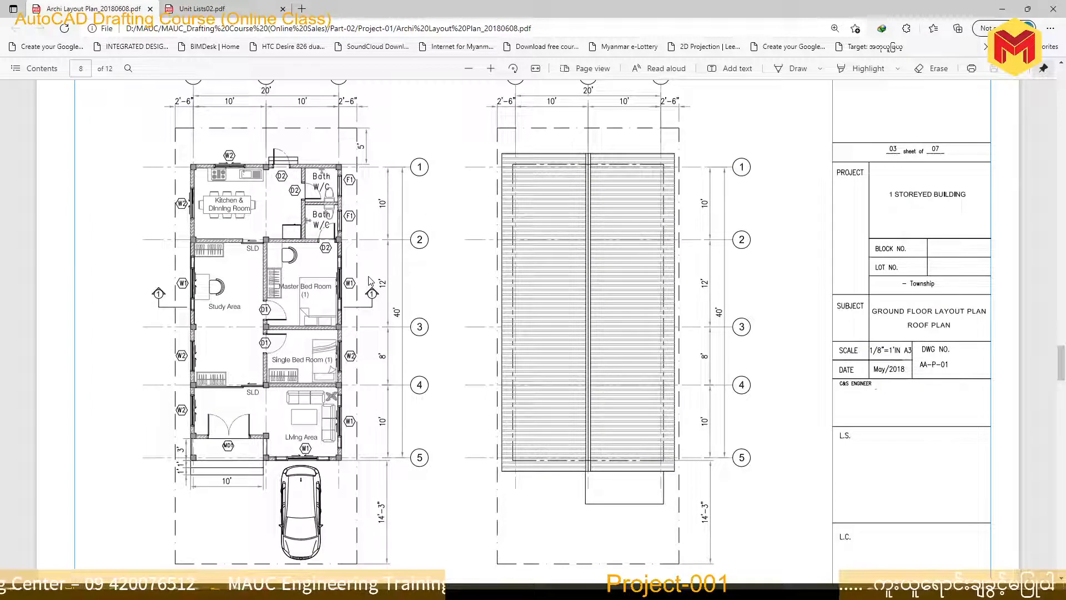
scroll(370, 281, "up", 3)
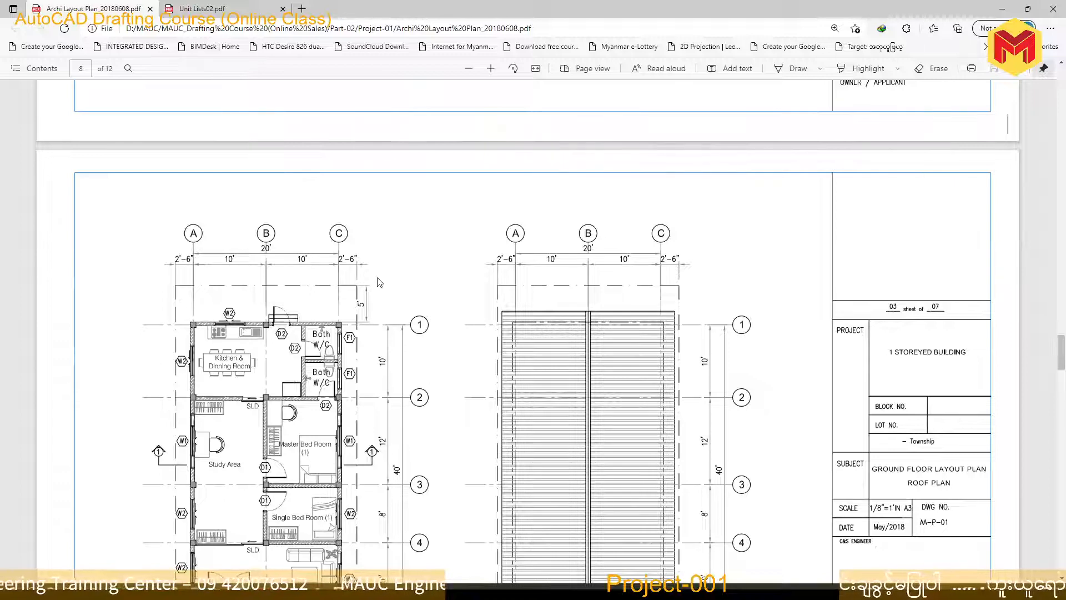
scroll(380, 282, "down", 2)
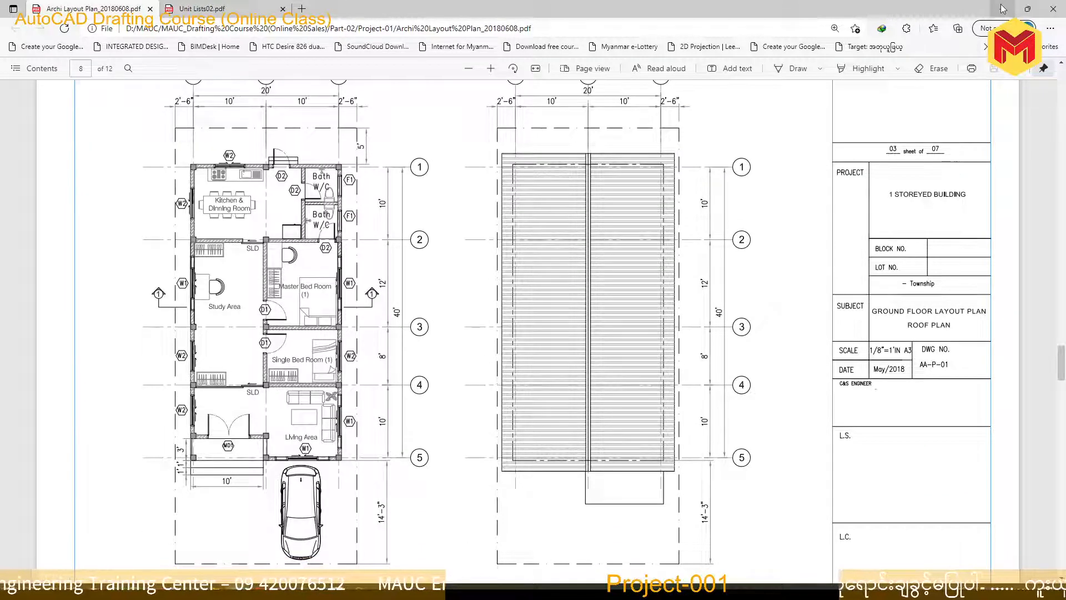
left_click(1002, 9)
type("o")
key("Return")
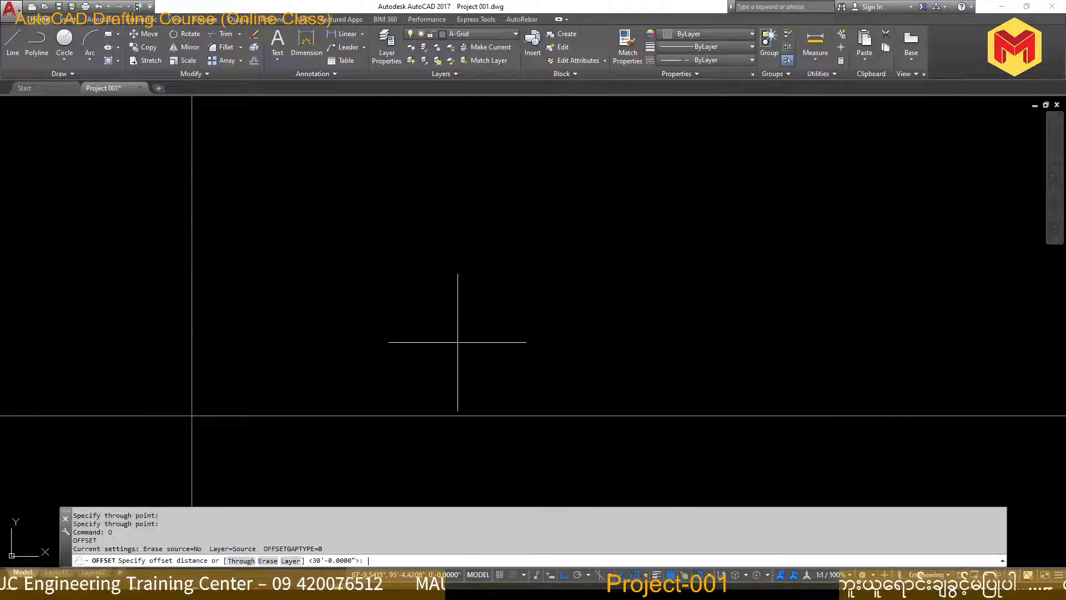
type("10'")
key("Return")
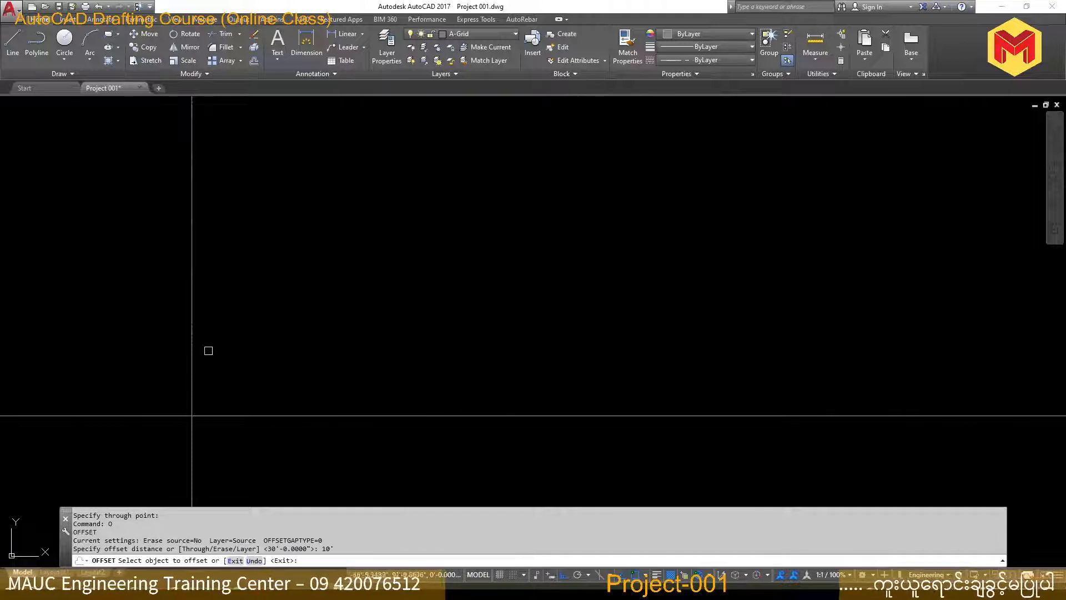
left_click(192, 350)
left_click(216, 348)
left_click(216, 360)
left_click(261, 354)
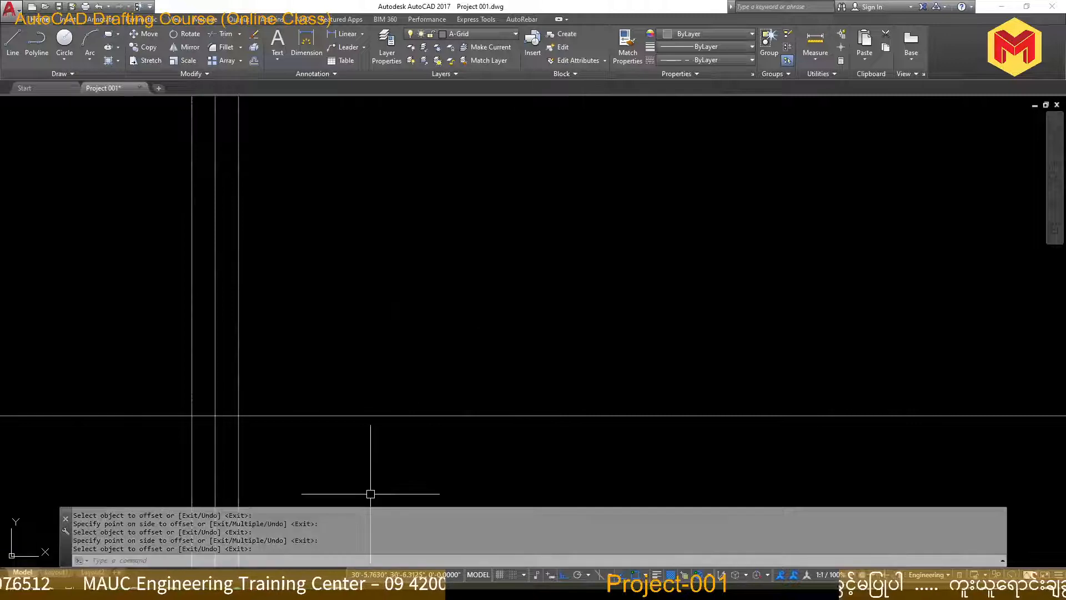
key("alt+Tab")
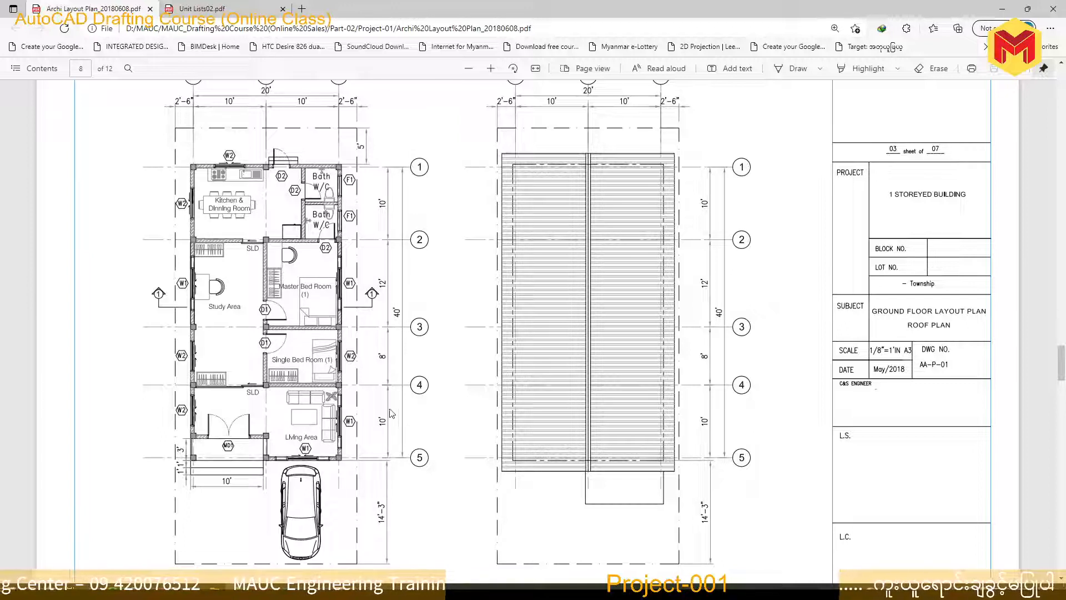
left_click(1002, 8)
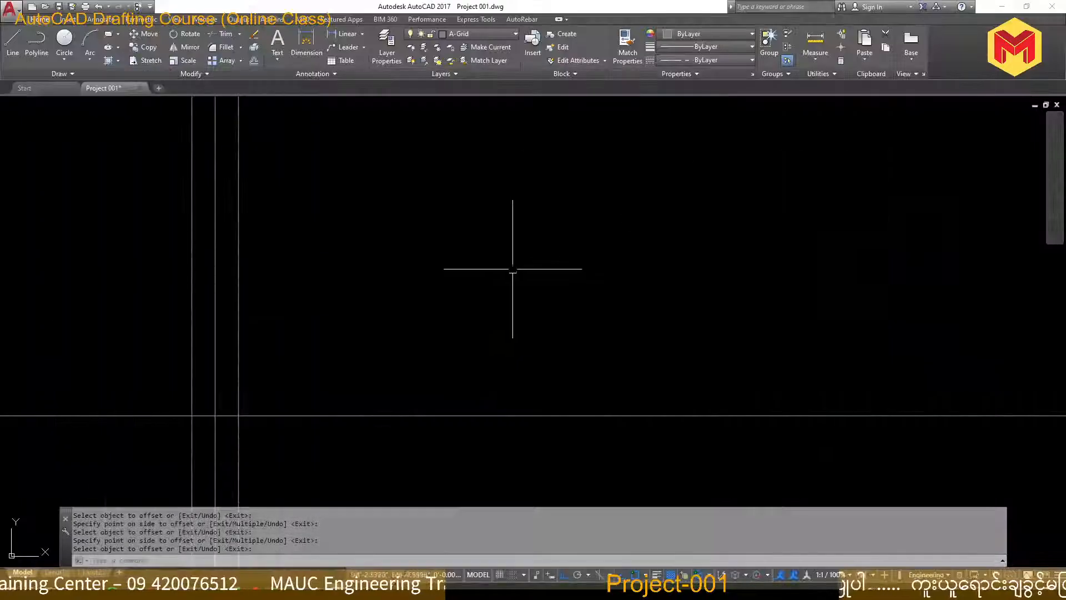
key("Return")
type("O")
key("Return")
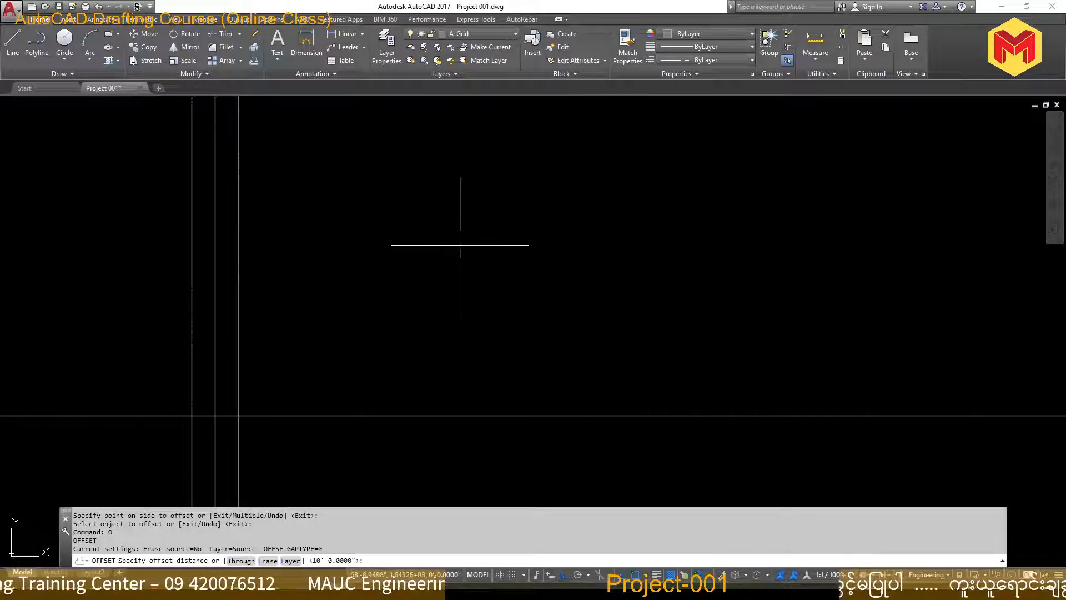
scroll(460, 246, "down", 4)
scroll(442, 222, "up", 4)
middle_click_drag(443, 222, 395, 309)
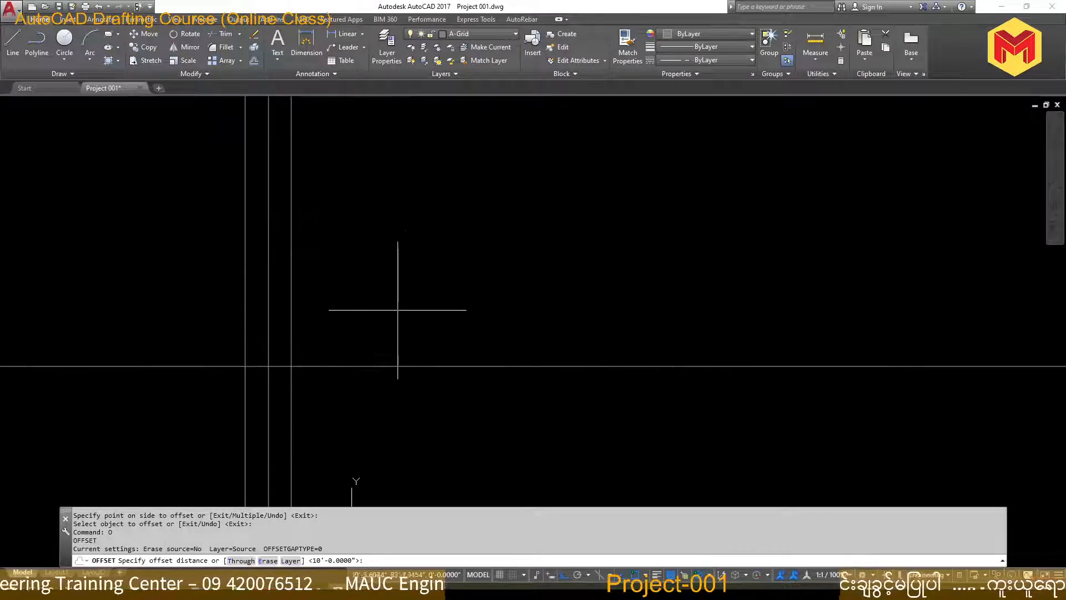
key("Escape")
Delete the horizontal construction line.
left_click(405, 298)
left_click(395, 368)
key("Delete")
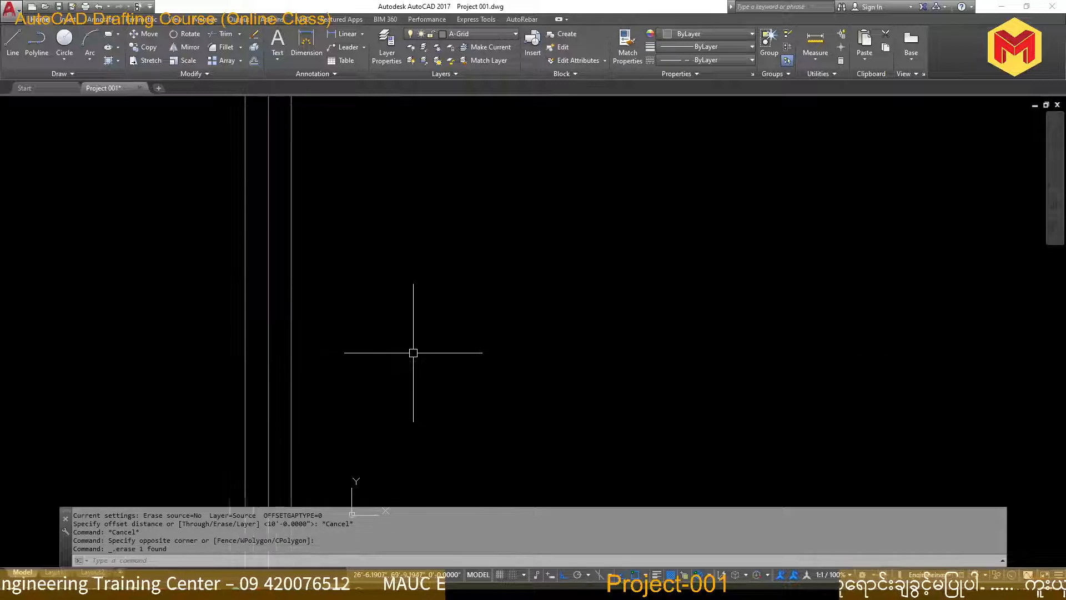
Draw a new horizontal construction line across the upper part of the three vertical grid lines.
middle_click_drag(412, 352, 388, 359)
type("xl")
key("Return")
type("h")
key("Return")
left_click(355, 219)
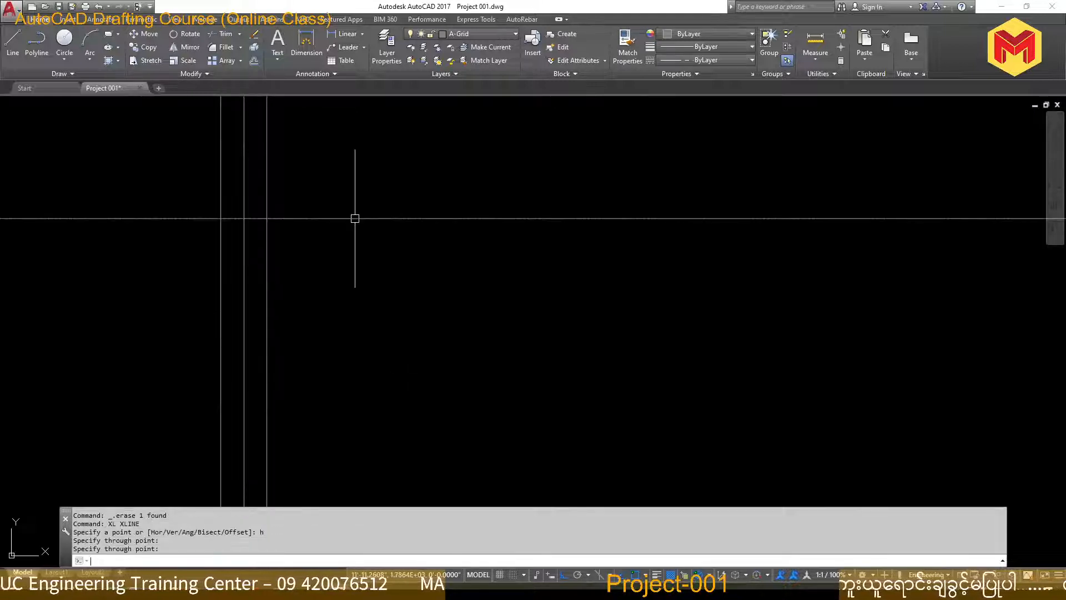
key("Return")
Offset the horizontal construction line 10' downward to create the second row grid line.
type("o")
key("Return")
type("10'")
key("Return")
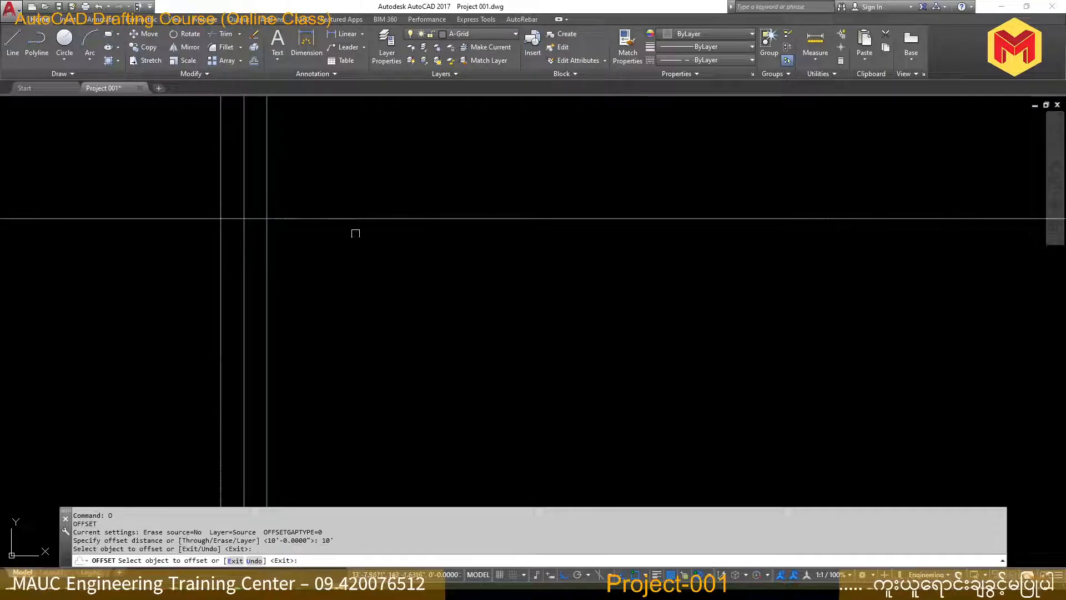
left_click(367, 219)
left_click(365, 269)
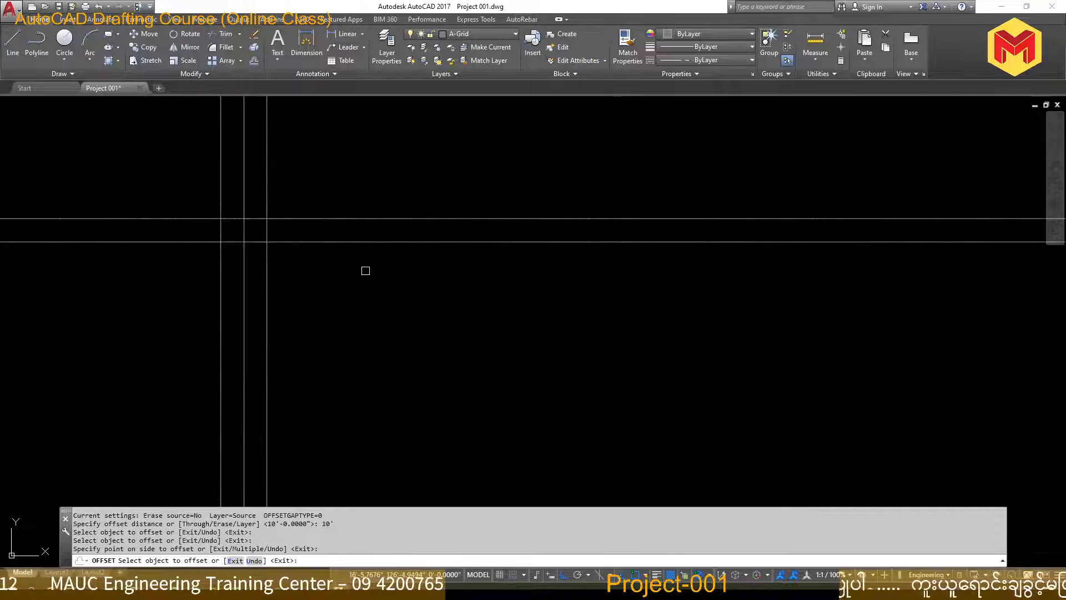
key("Escape")
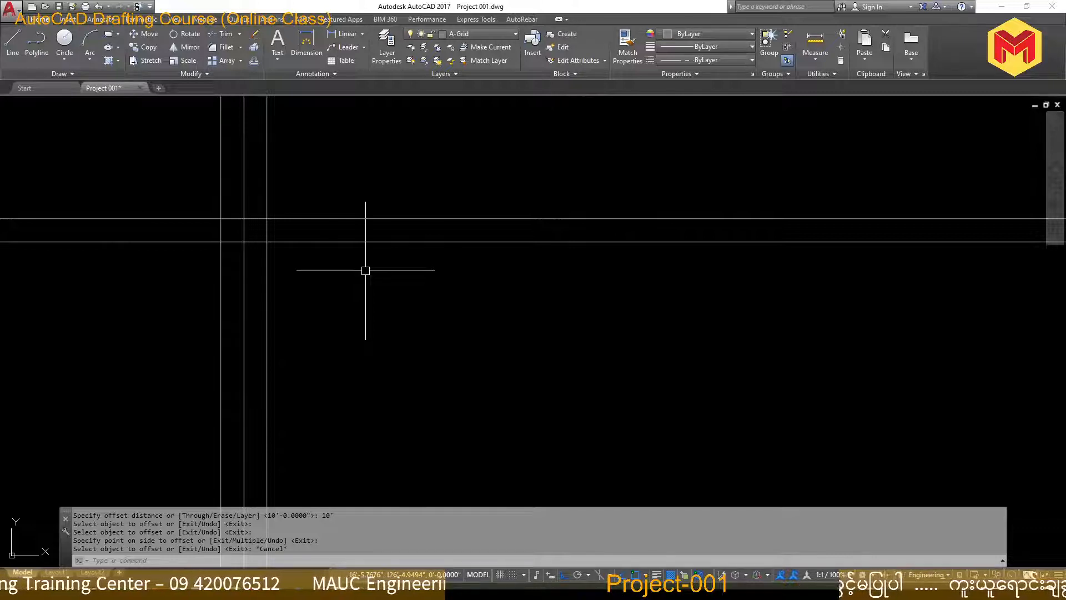
Check the row spacing in the floor plan PDF and offset the second horizontal grid line 12' downward in AutoCAD.
key("alt+Tab")
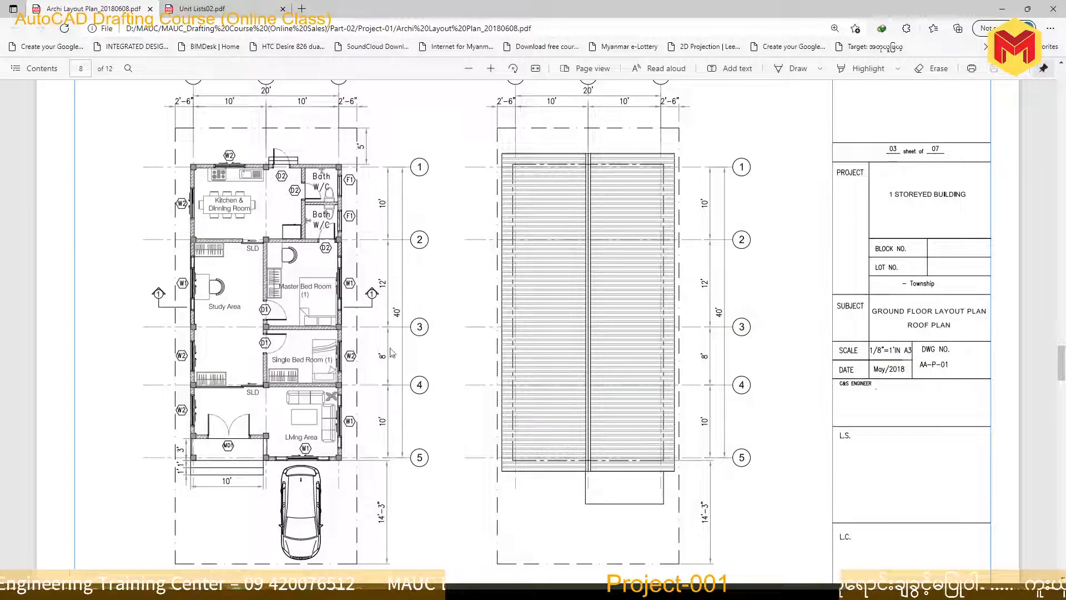
left_click(999, 8)
type("o")
key("Return")
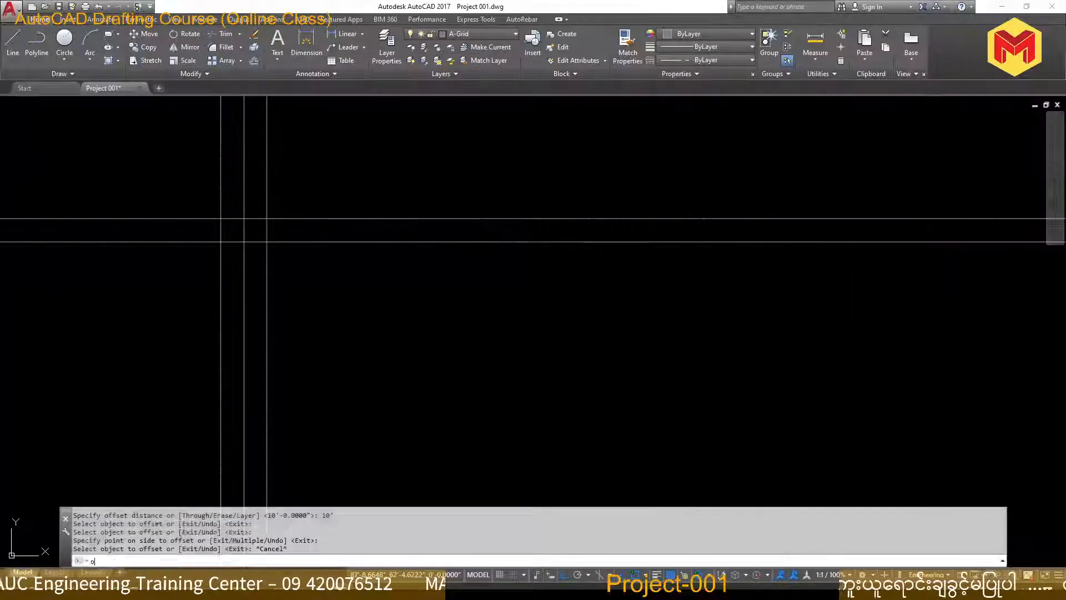
type("12'")
key("Return")
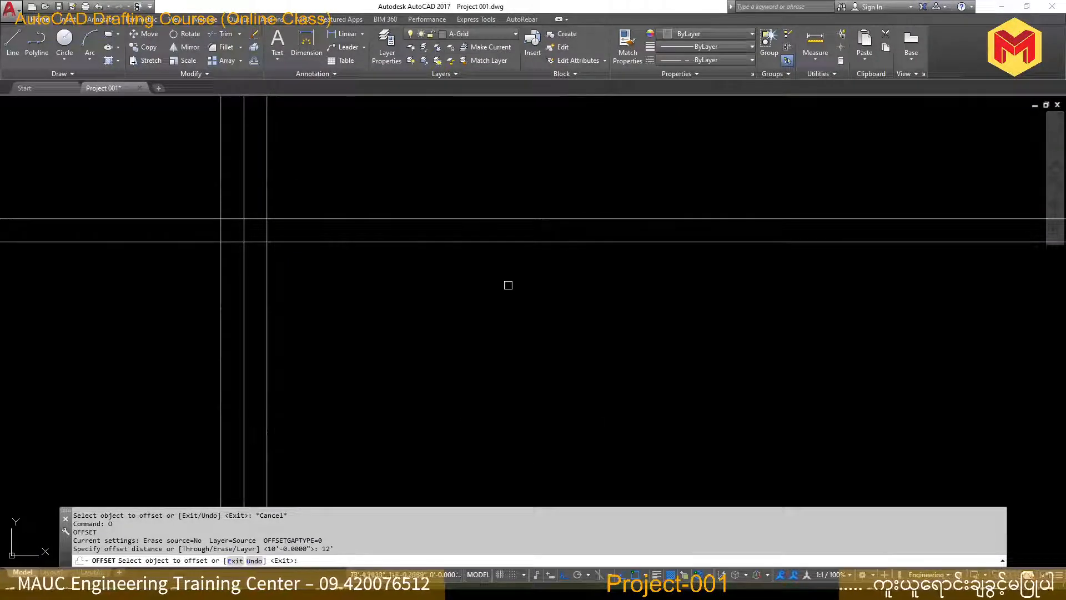
left_click(507, 242)
left_click(512, 314)
key("Escape")
Offset the third horizontal grid line 8' downward to create the fourth row grid line.
type("o")
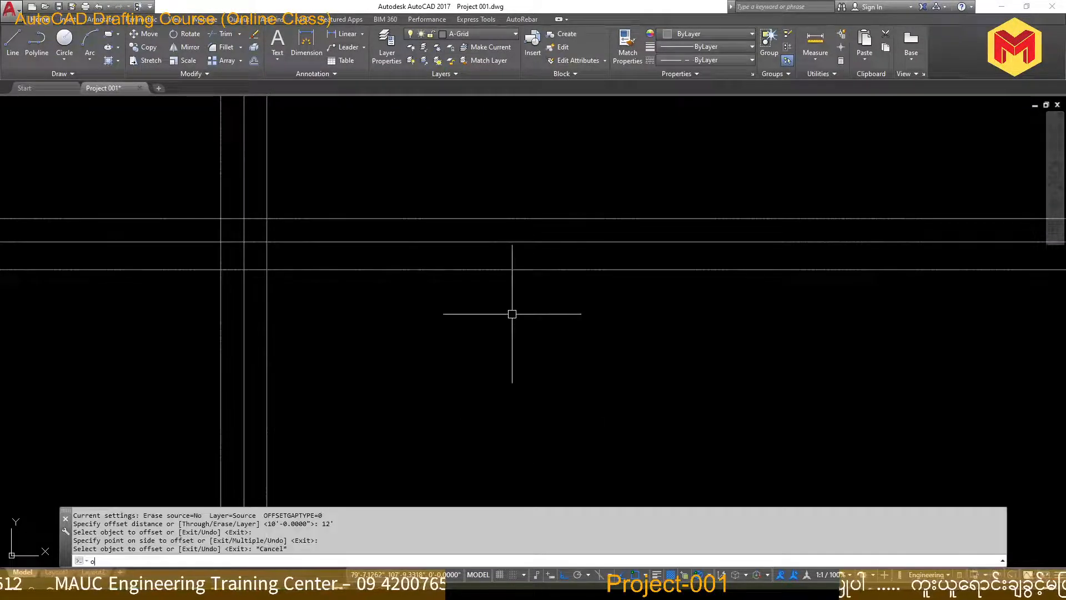
key("Return")
type("8'")
key("Return")
left_click(508, 270)
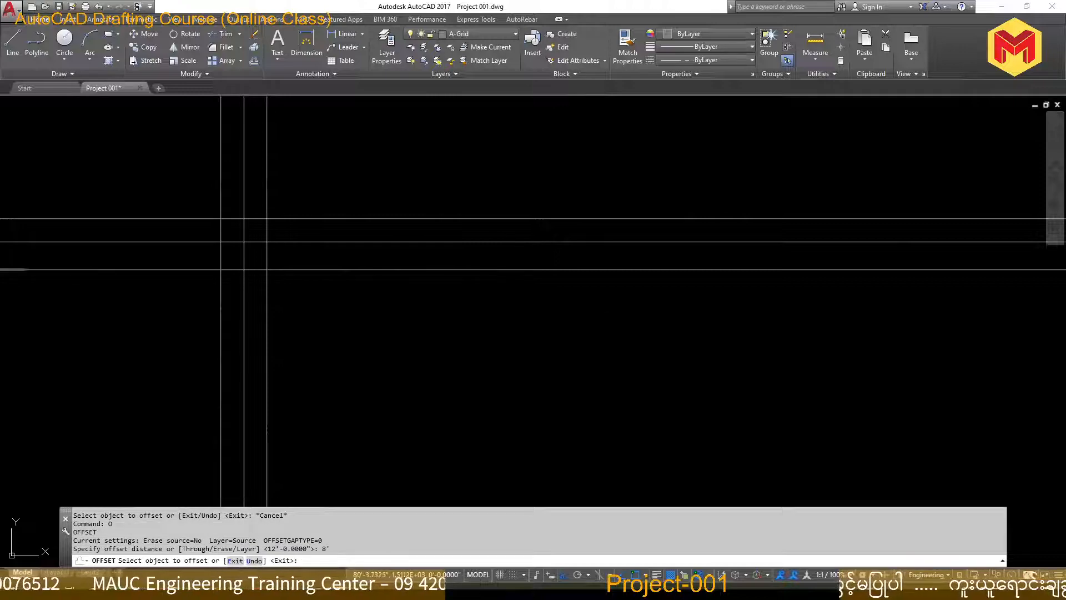
left_click(515, 344)
key("Escape")
key("Escape")
Offset the fourth horizontal grid line 10' downward to create the fifth row grid line.
type("o")
key("Return")
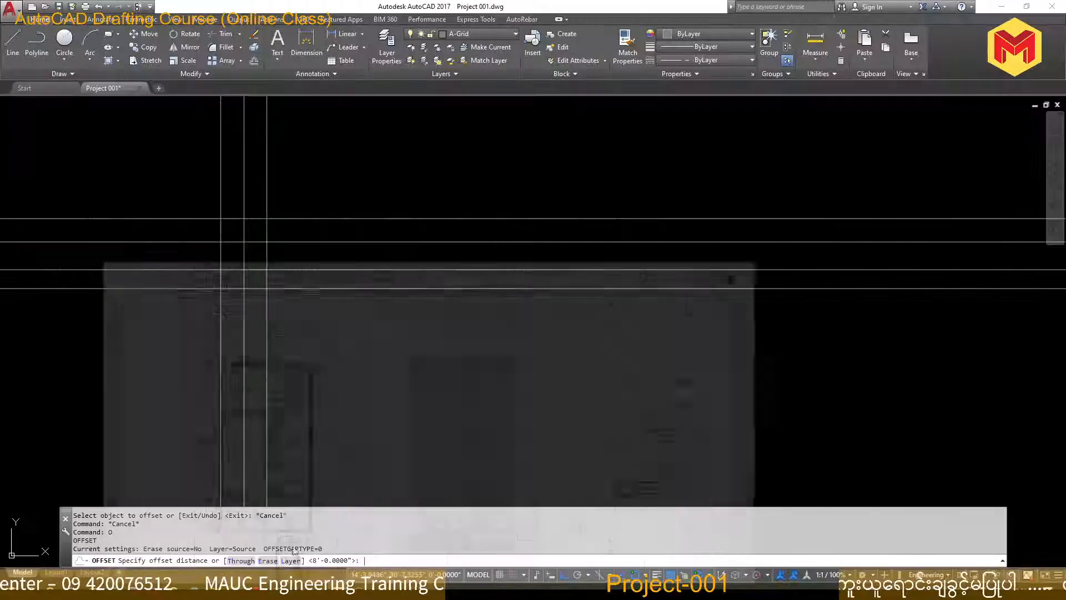
type("10'")
key("Return")
left_click(528, 289)
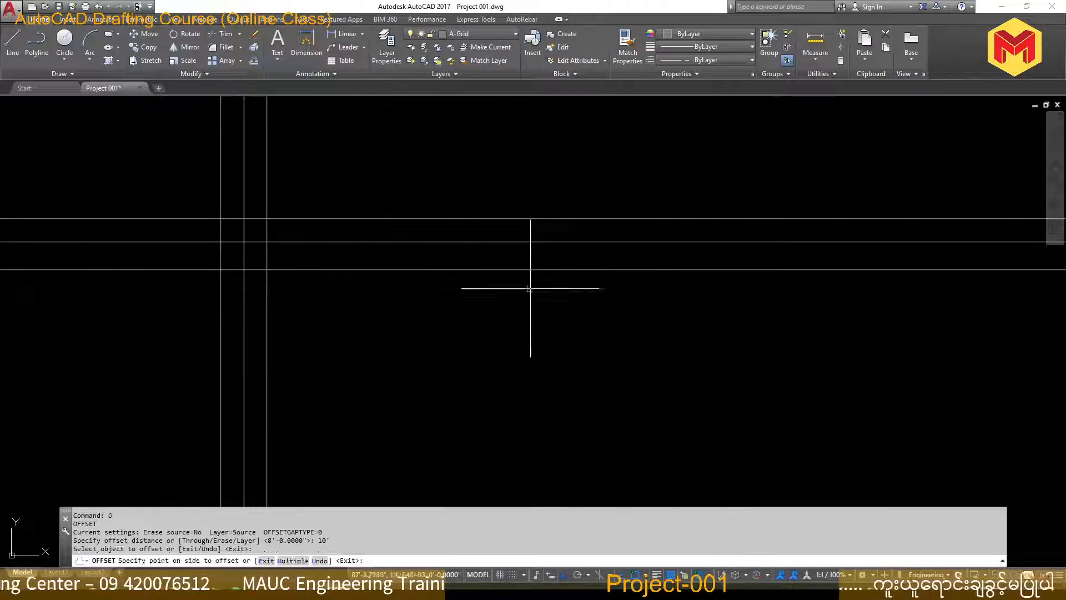
left_click(527, 360)
key("Escape")
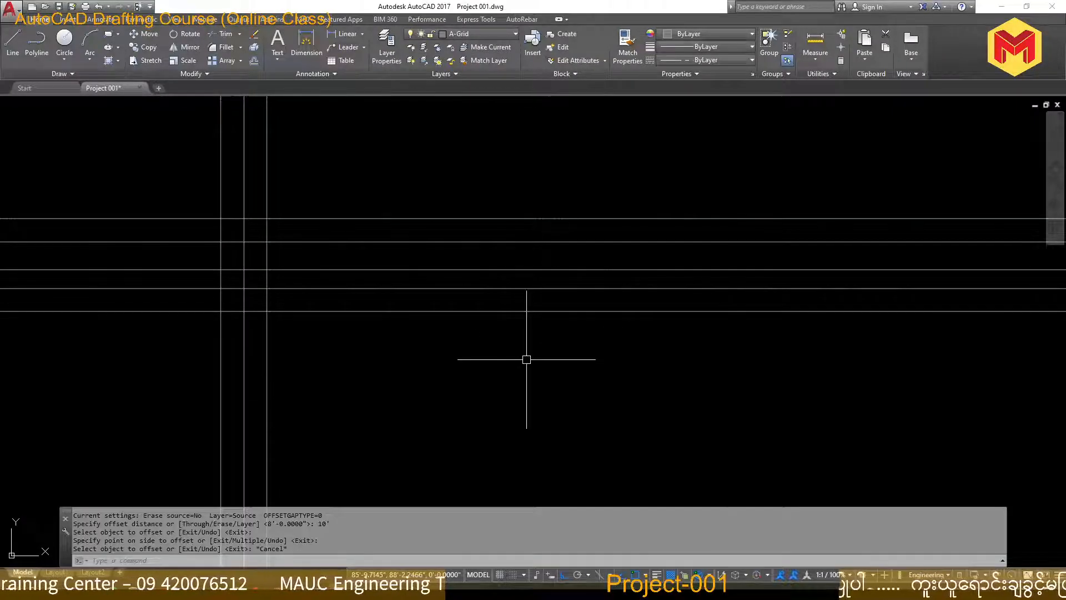
Save the drawing with the completed grid lines.
key("ctrl+s")
middle_click_drag(417, 353, 548, 353)
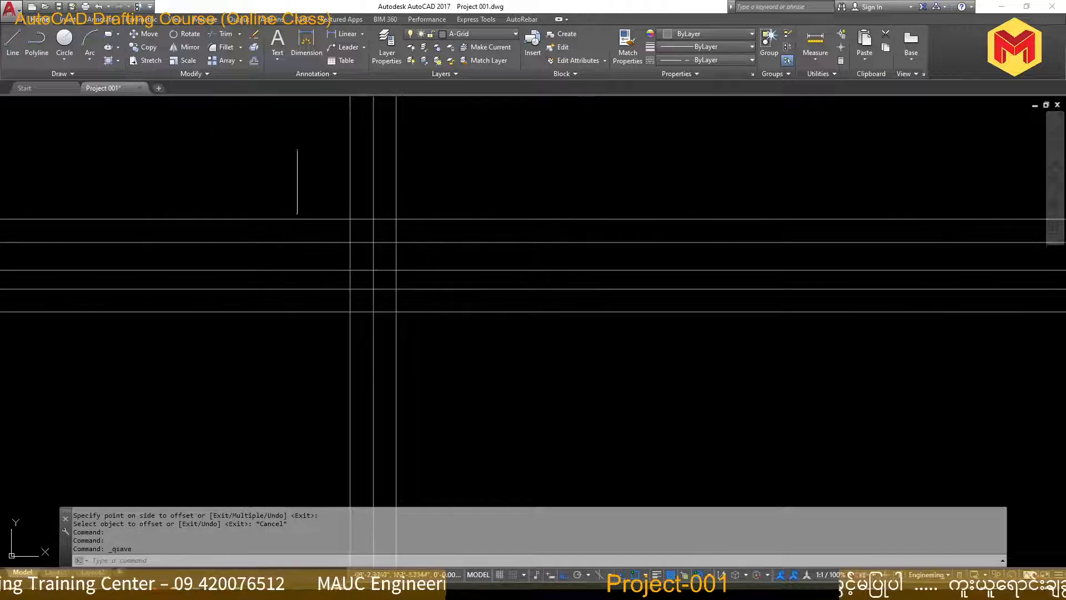
scroll(433, 209, "up", 4)
scroll(493, 207, "down", 4)
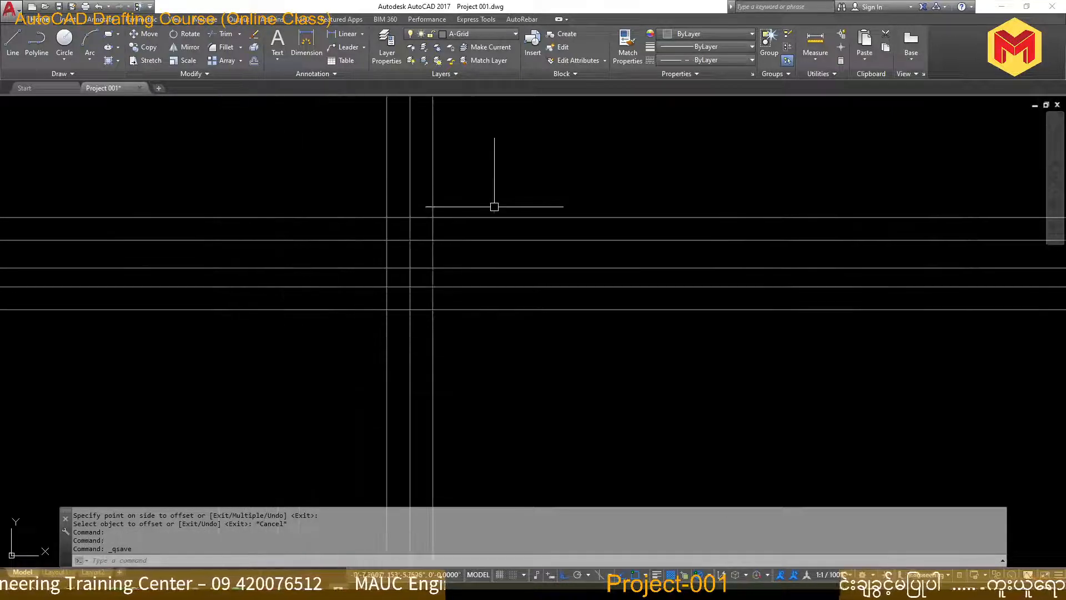
scroll(431, 156, "up", 3)
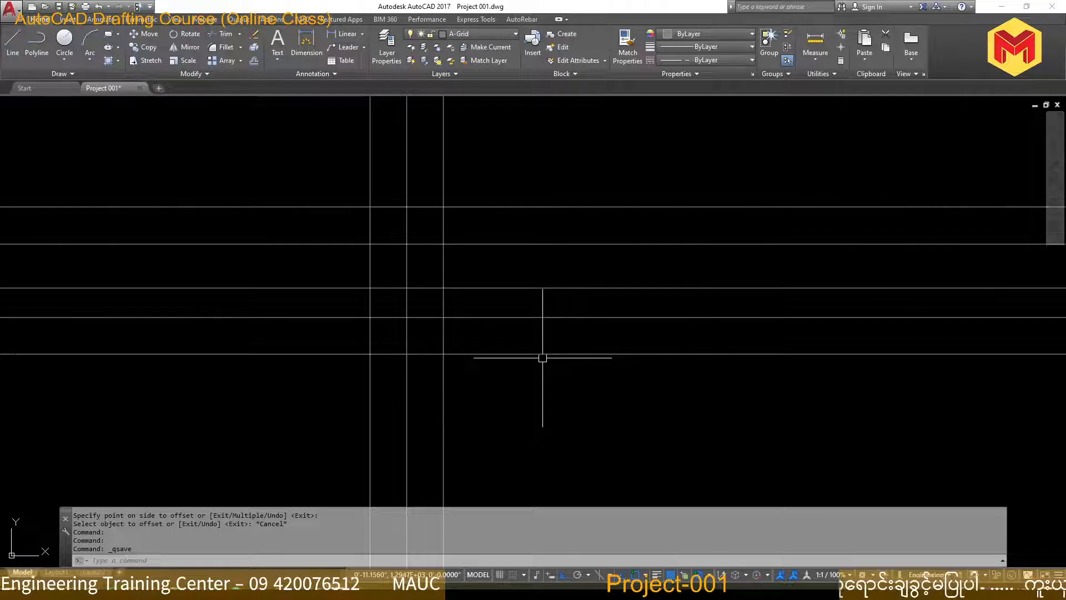
type("rec")
key("Return")
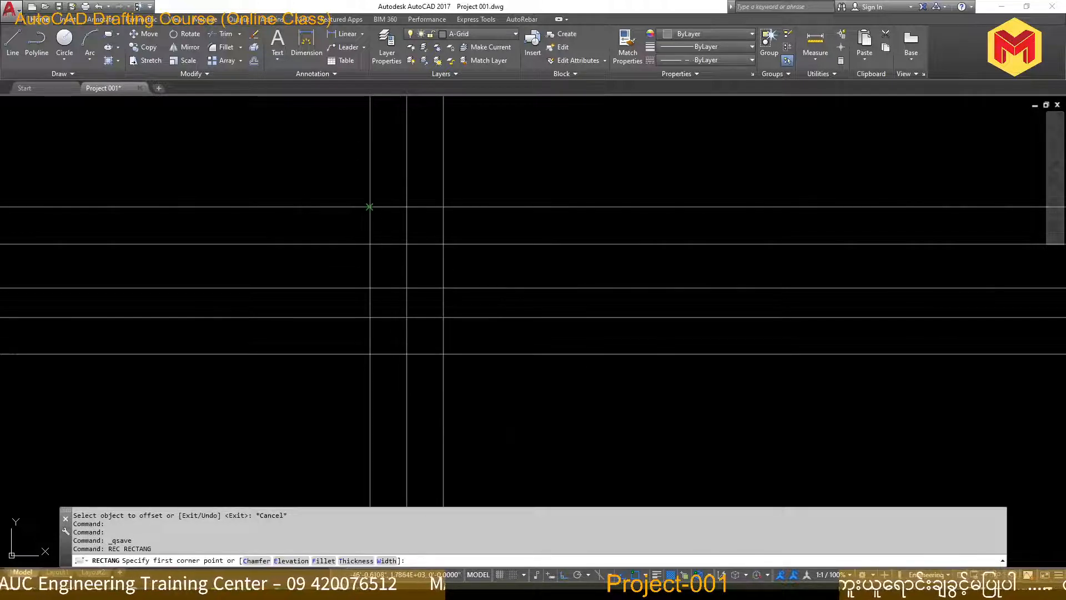
key("Escape")
key("Escape")
type("rec")
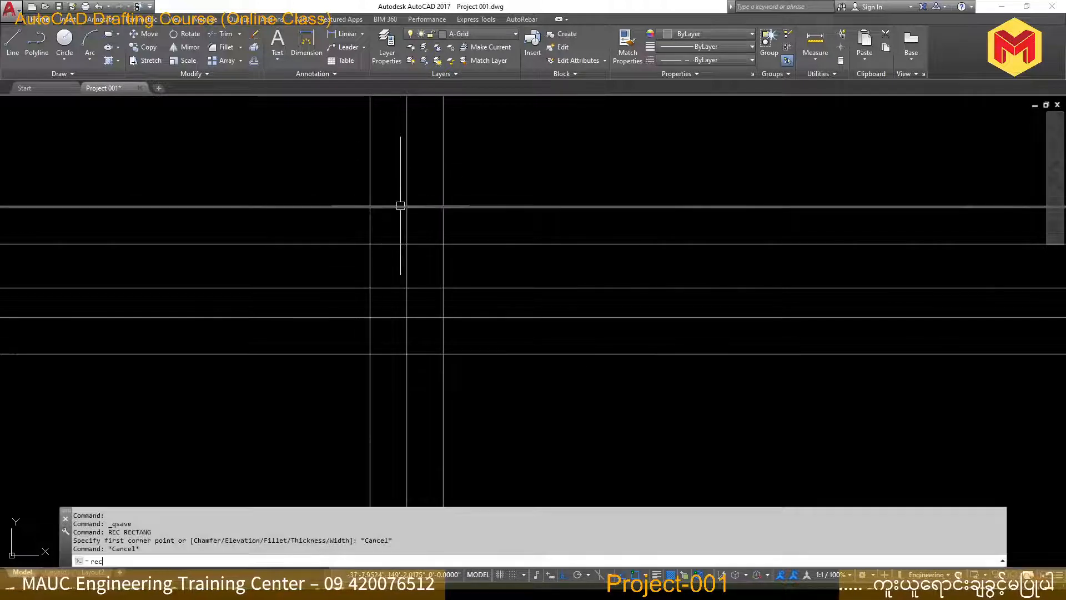
key("Return")
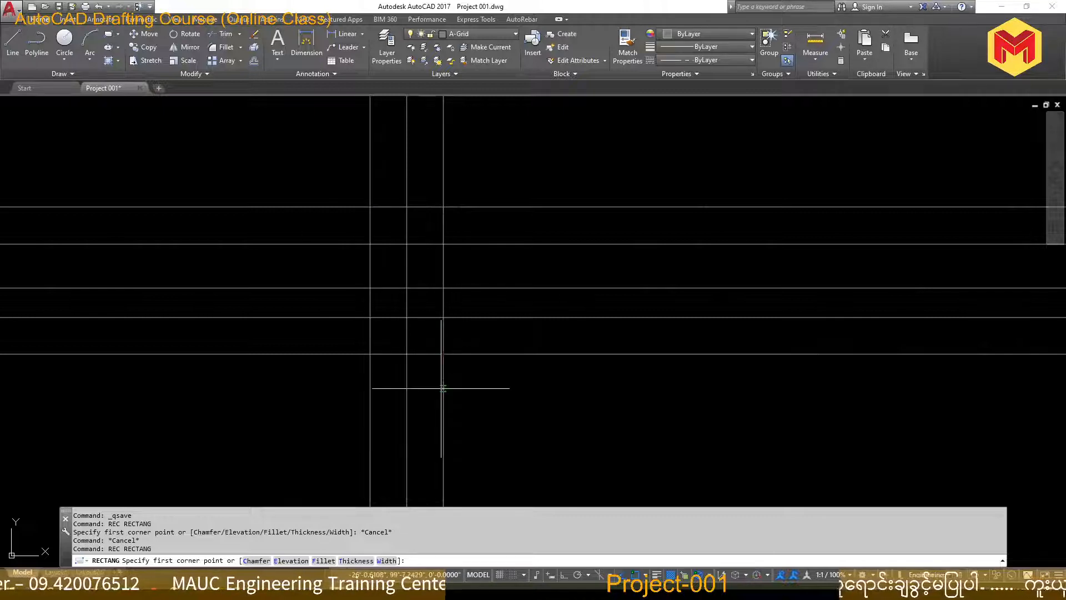
key("Escape")
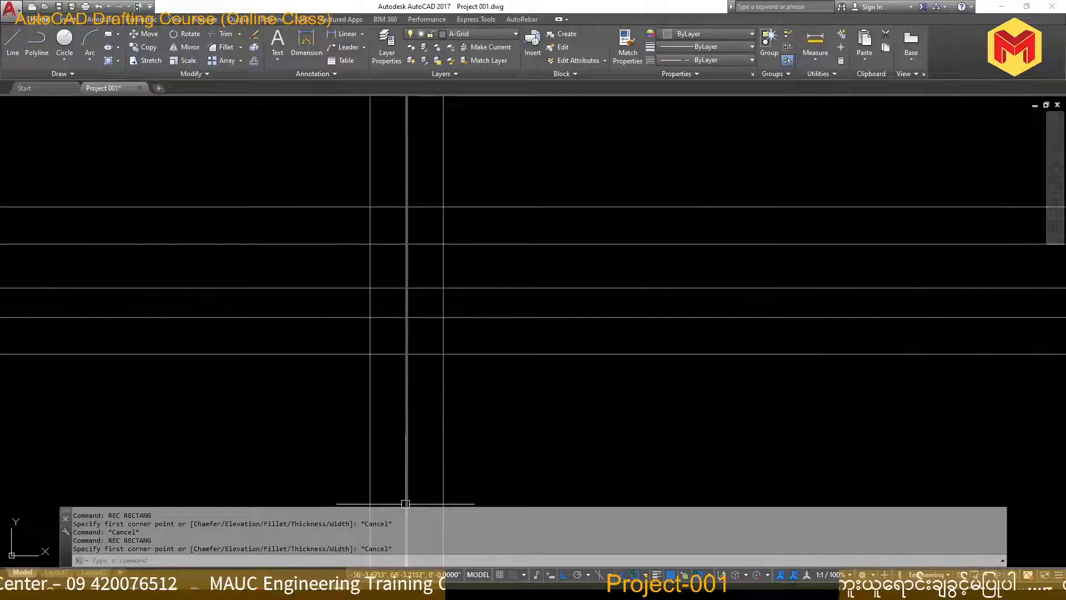
Switch to the layout plan PDF and mark grid line extensions around the ground floor plan with freehand pen strokes.
key("alt+Tab")
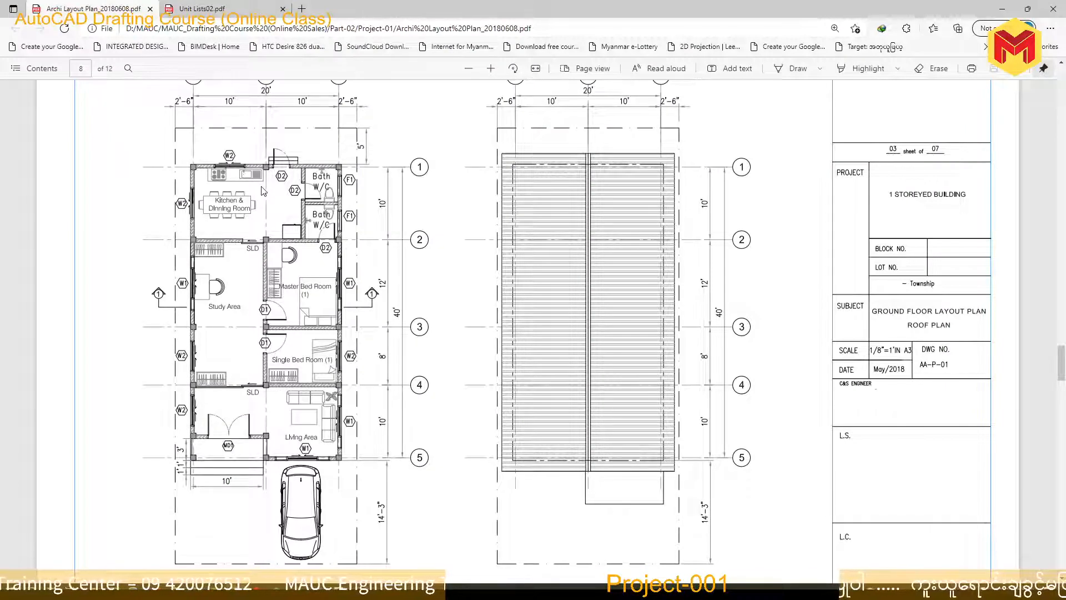
left_click(802, 75)
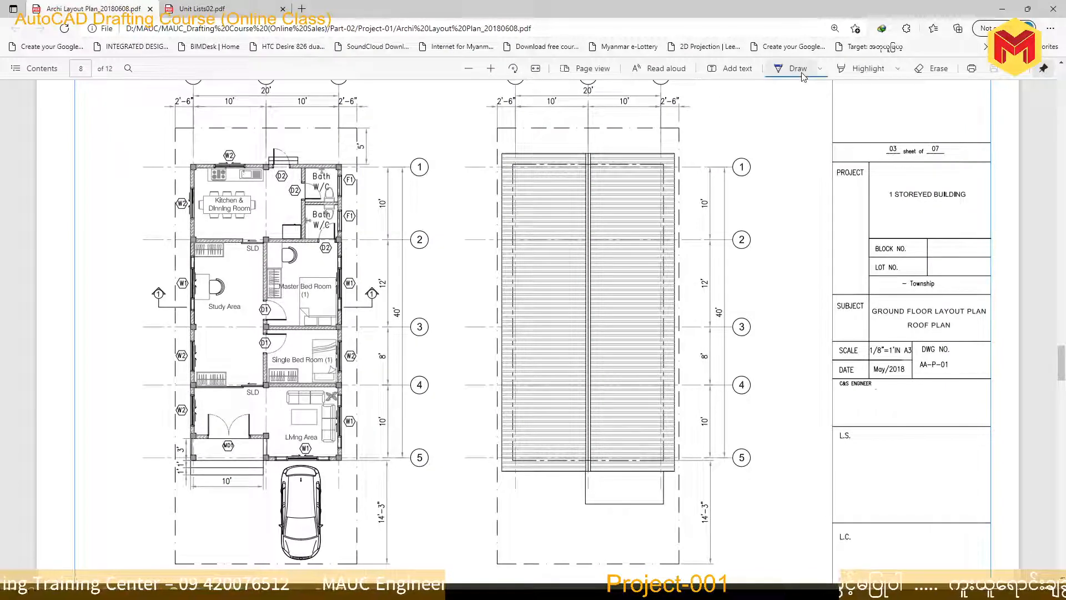
left_click_drag(147, 177, 186, 180)
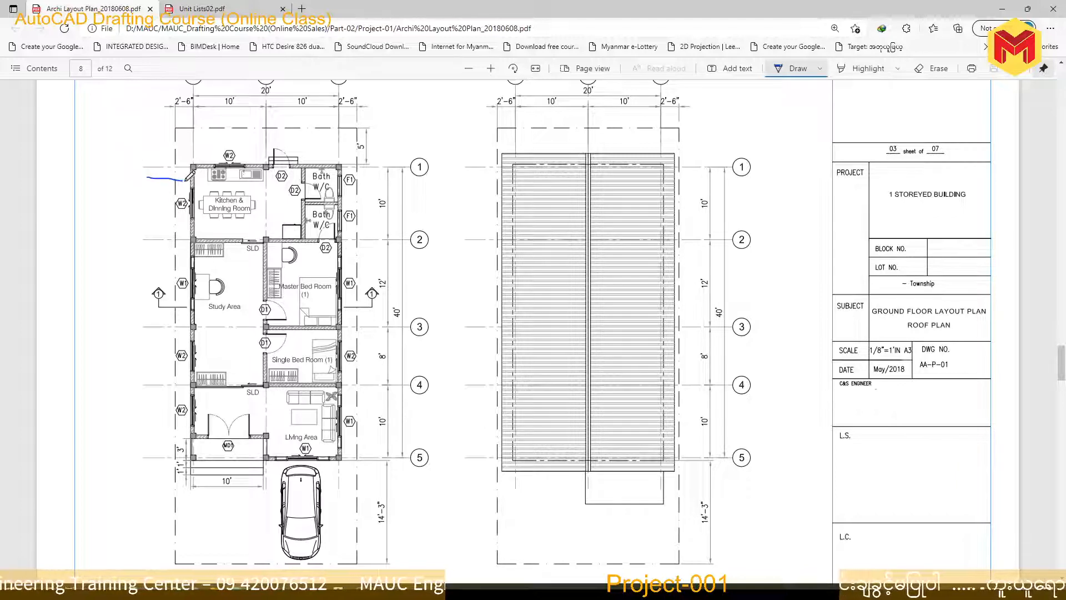
left_click_drag(145, 250, 190, 253)
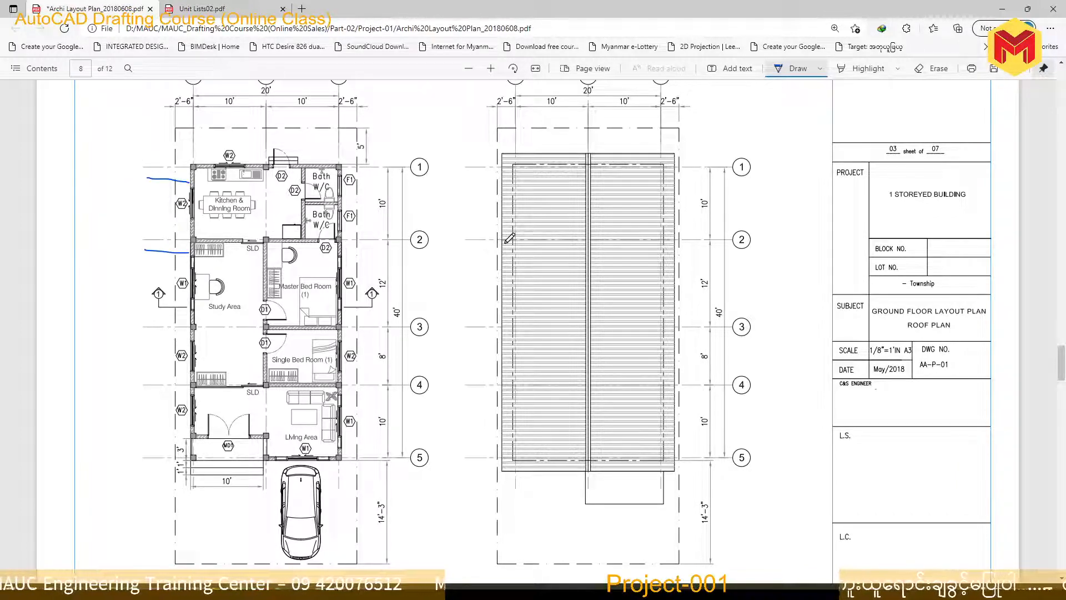
scroll(411, 210, "up", 2)
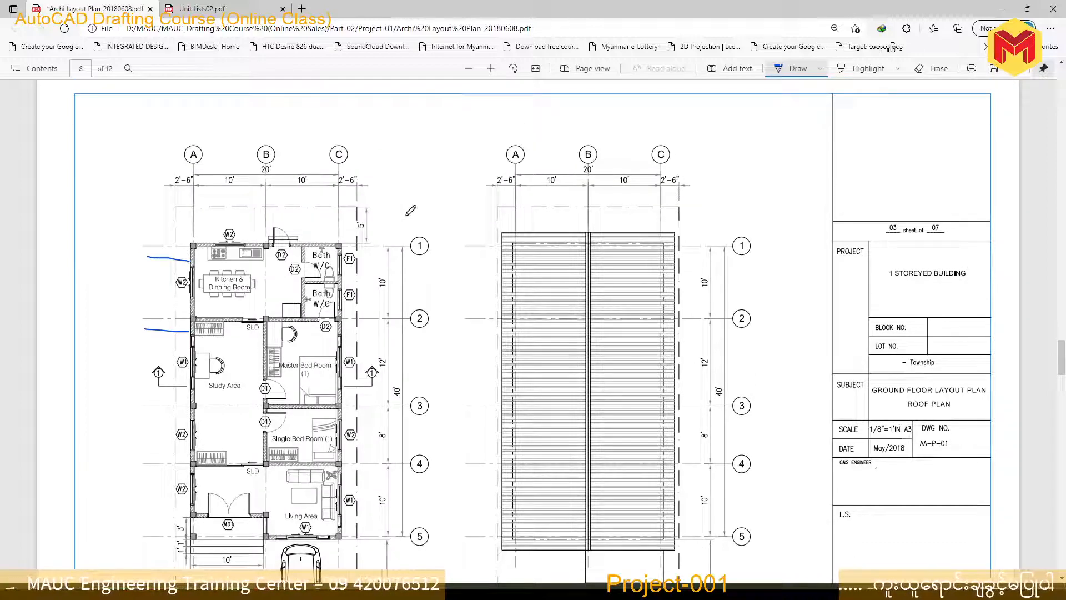
scroll(411, 210, "down", 1)
scroll(410, 211, "up", 1)
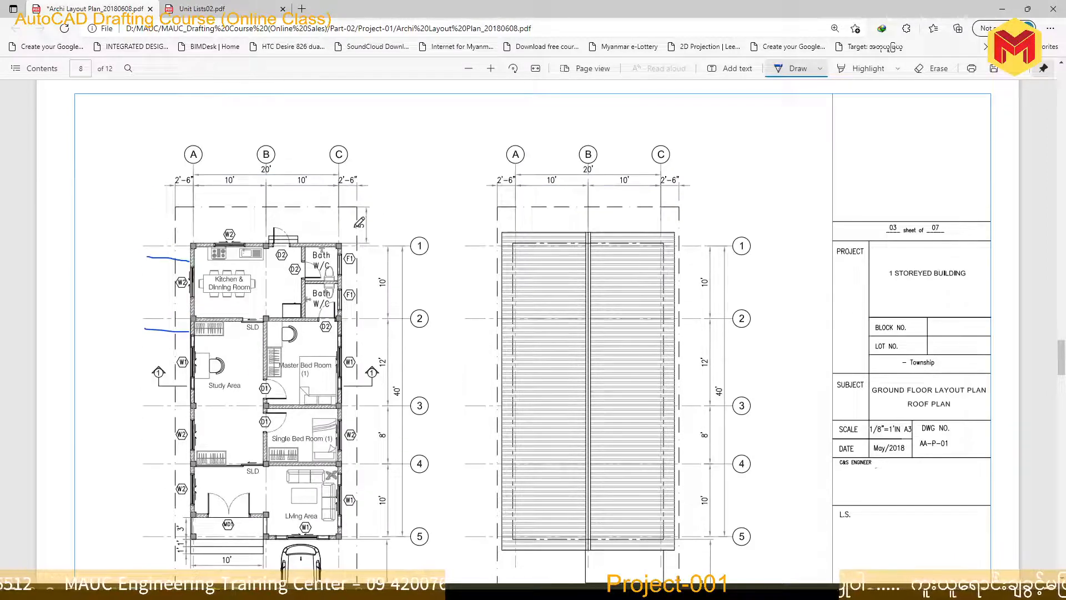
scroll(354, 161, "down", 2)
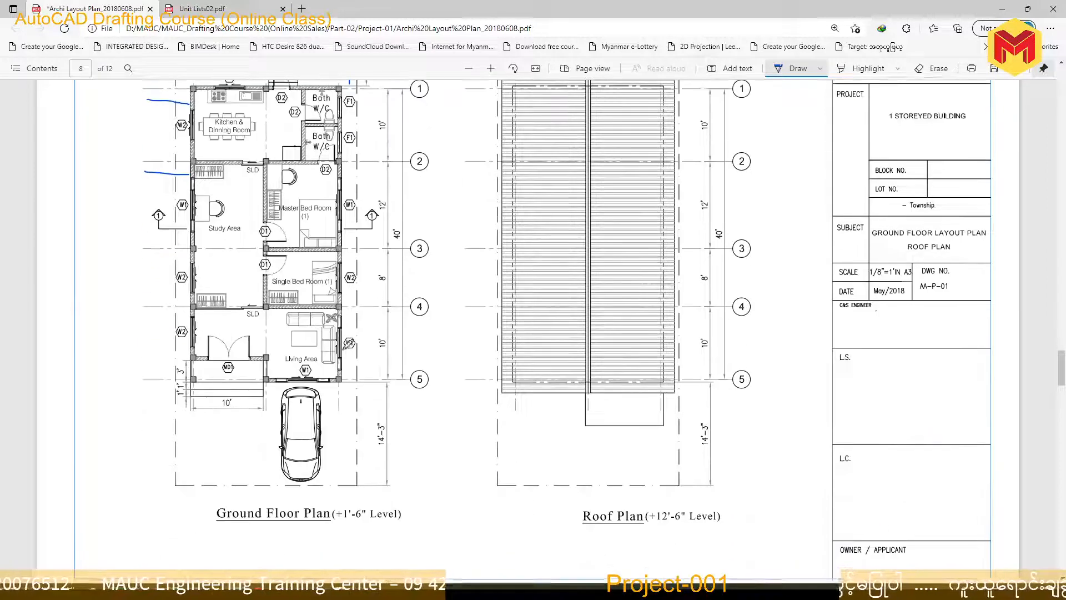
left_click_drag(347, 388, 347, 415)
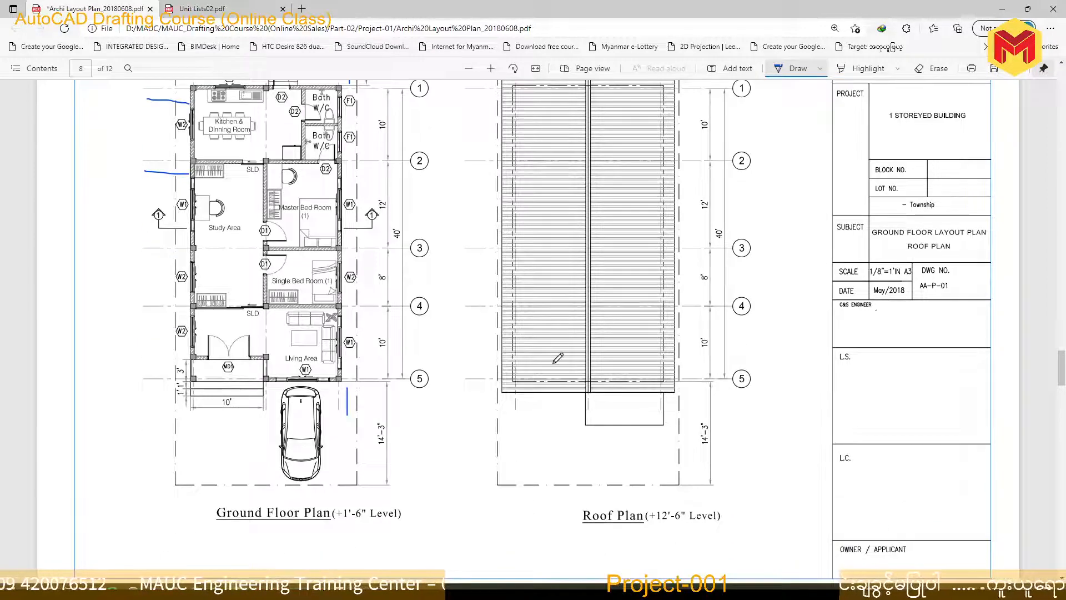
scroll(555, 358, "up", 2)
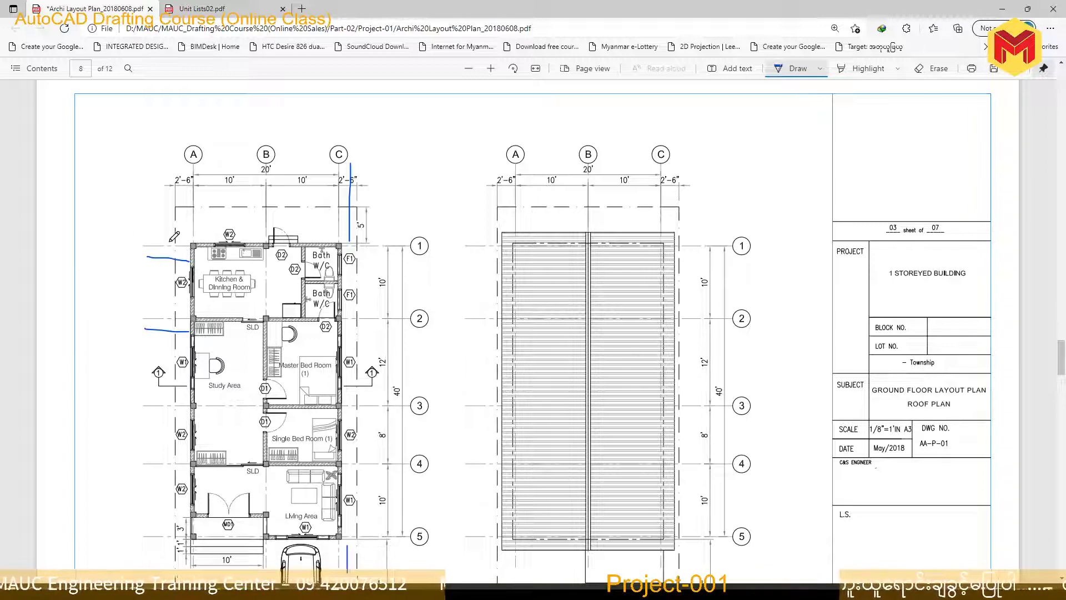
left_click_drag(145, 247, 192, 245)
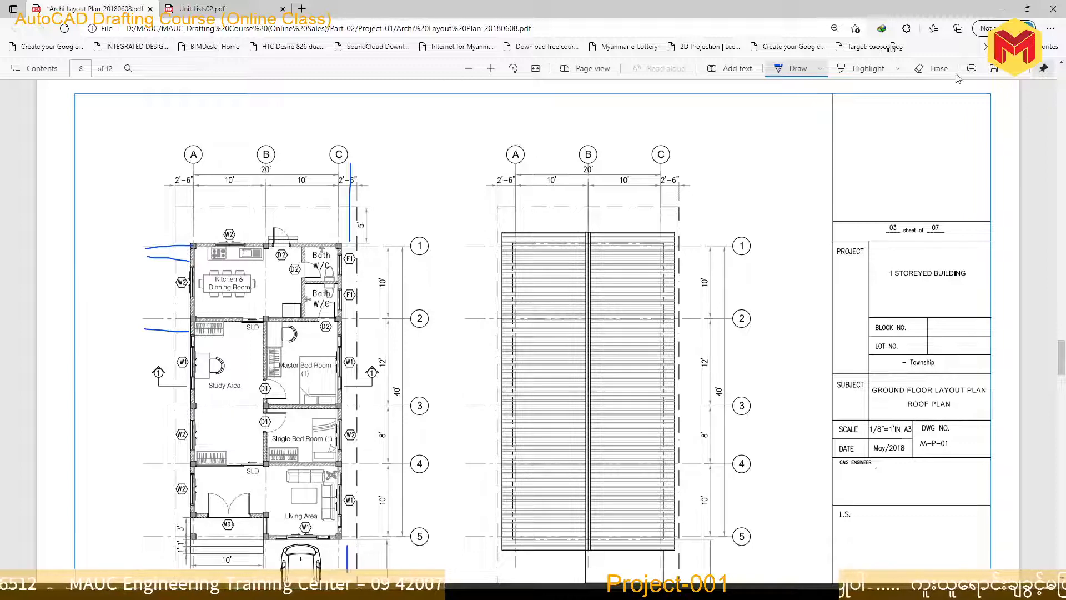
Erase the pen strokes above and beside the ground floor plan, and return to AutoCAD.
left_click(933, 68)
left_click_drag(326, 229, 357, 202)
left_click_drag(146, 261, 176, 256)
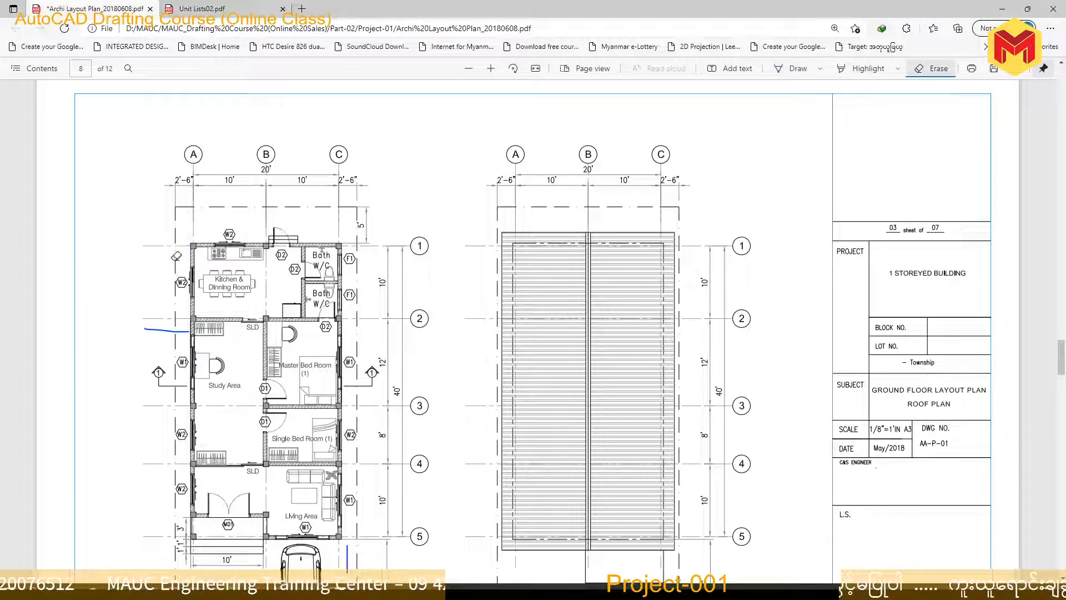
left_click_drag(176, 321, 177, 348)
key("alt+Tab")
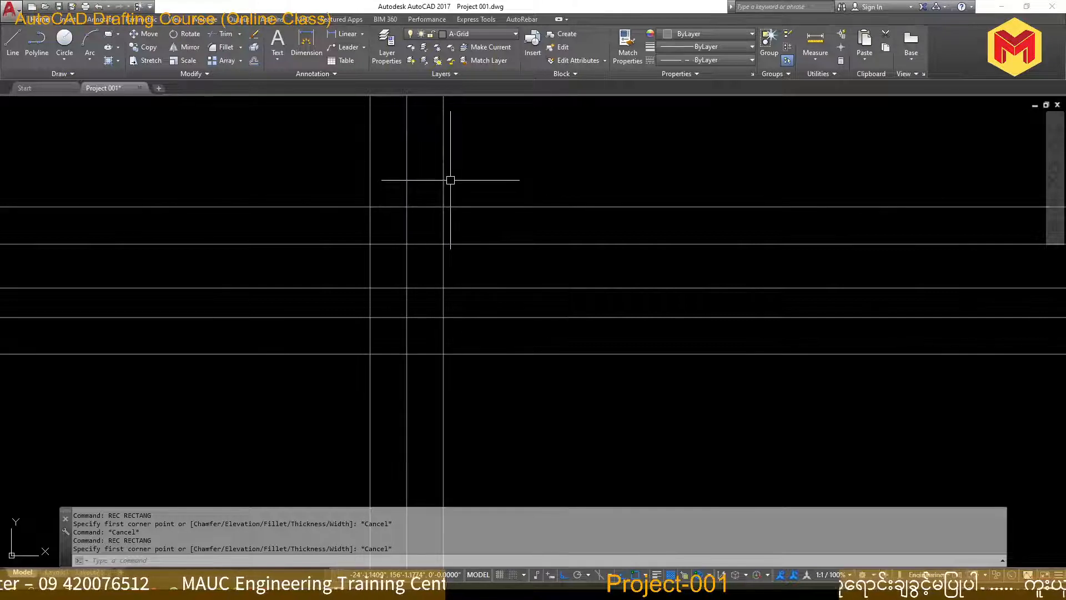
type("rec")
key("Return")
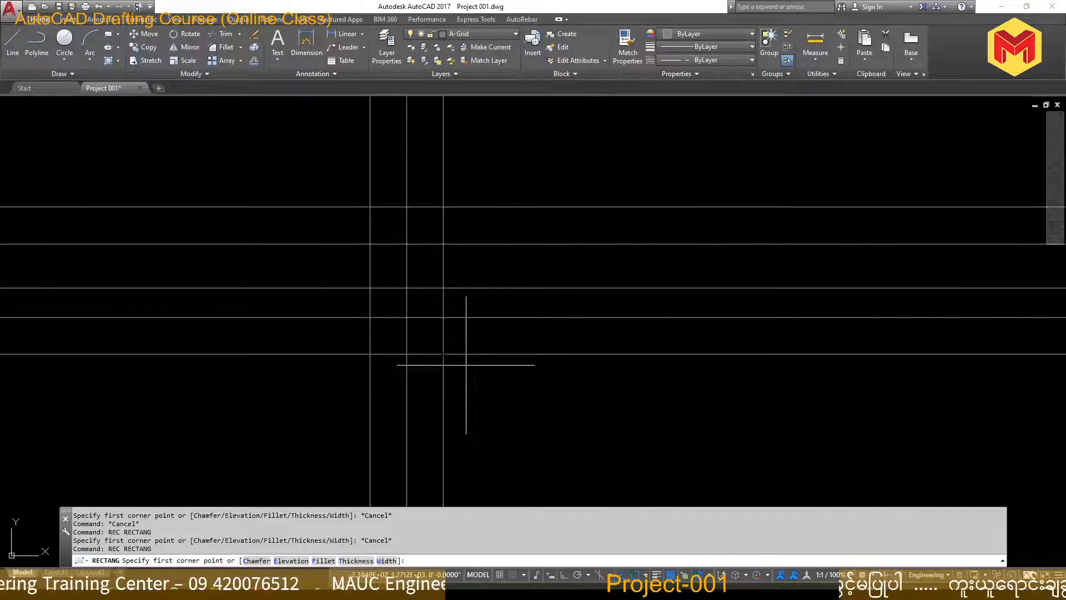
key("Escape")
type("rec")
key("Return")
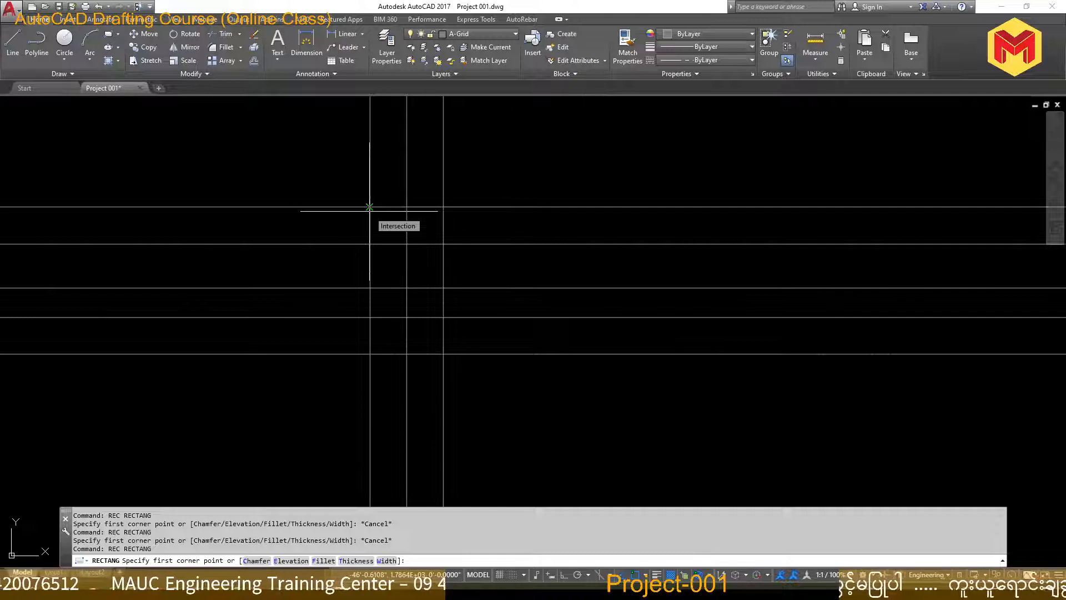
key("Escape")
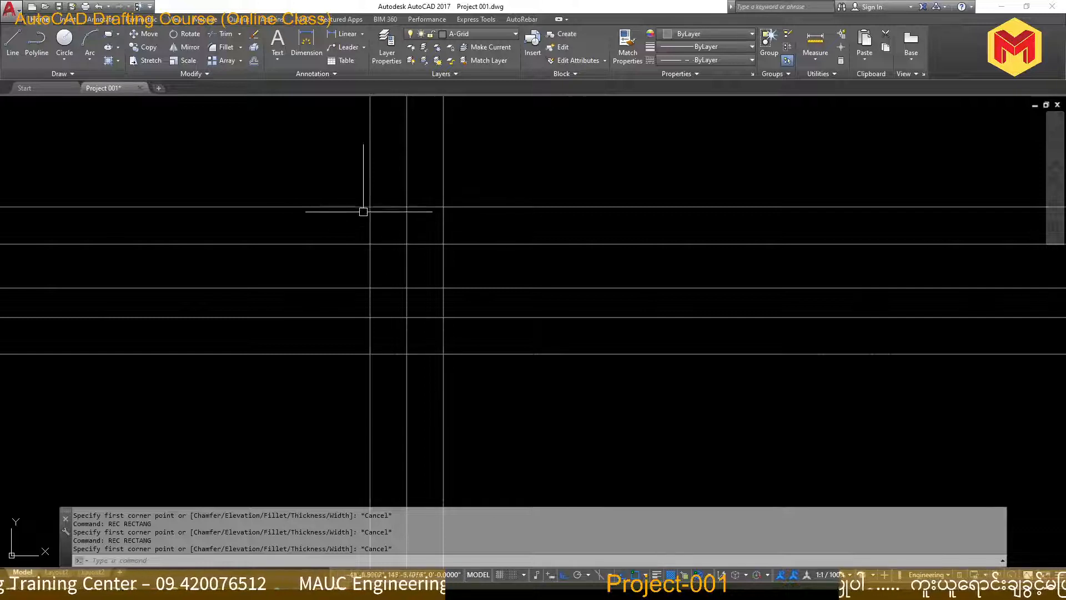
left_click(369, 207)
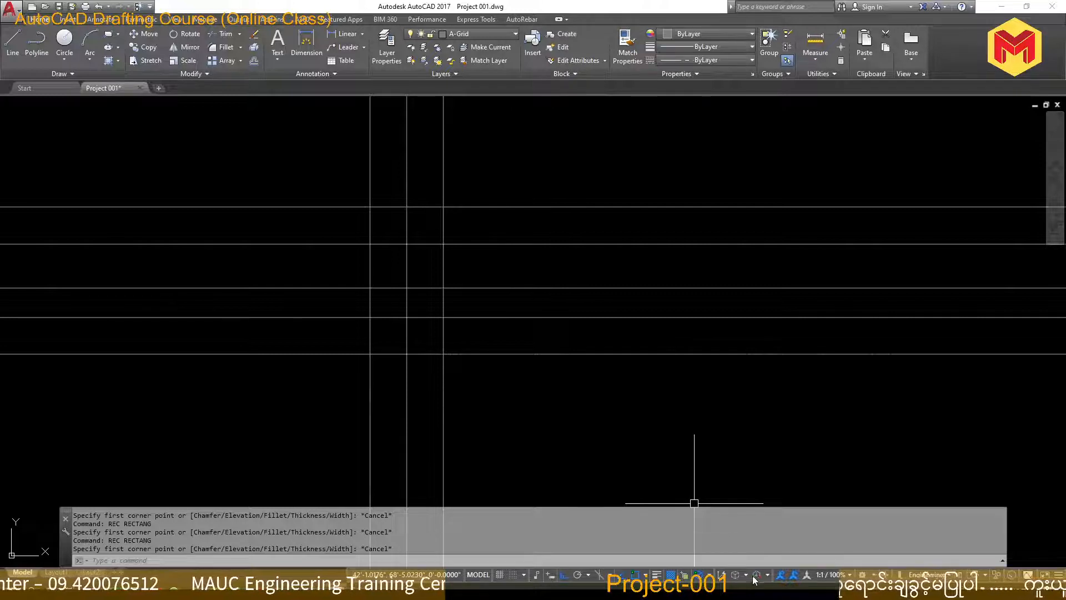
Configure the object snap modes in Drafting Settings with Intersection on and Nearest off.
right_click(637, 581)
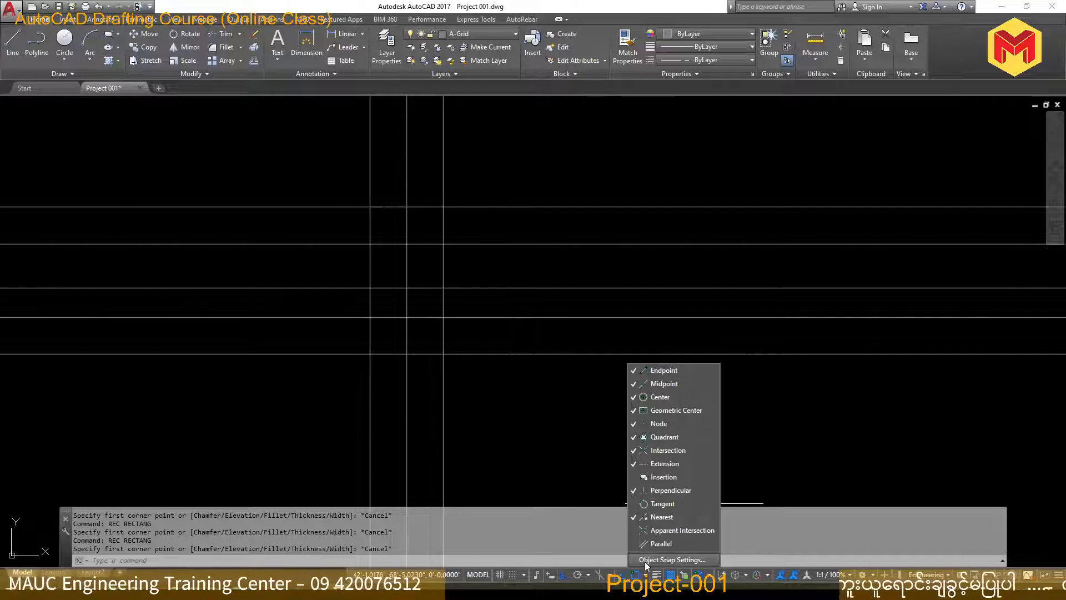
left_click(645, 560)
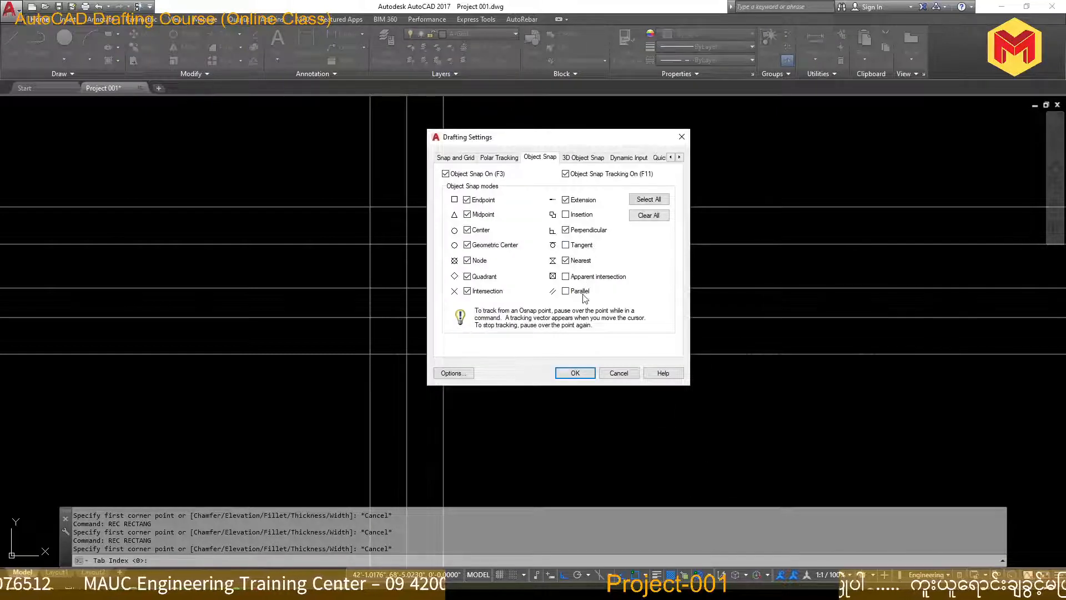
left_click(468, 292)
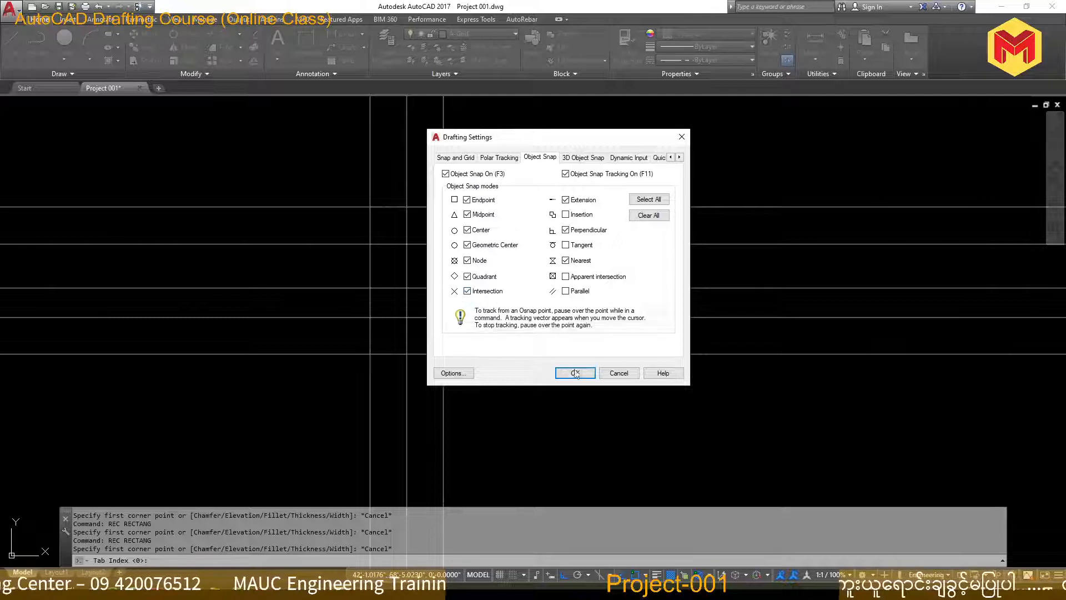
left_click(467, 292)
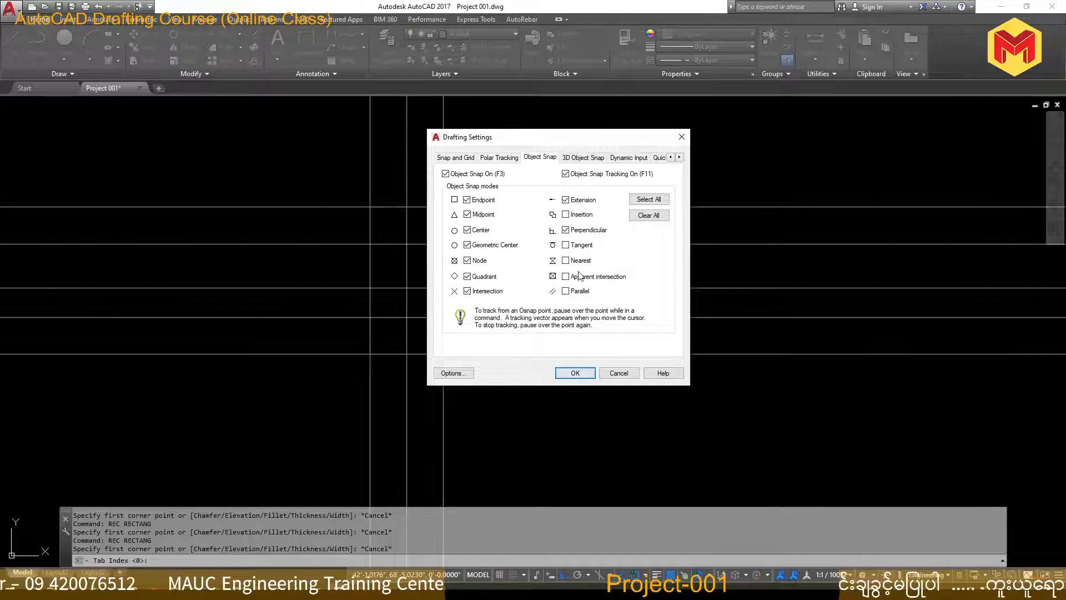
left_click(581, 373)
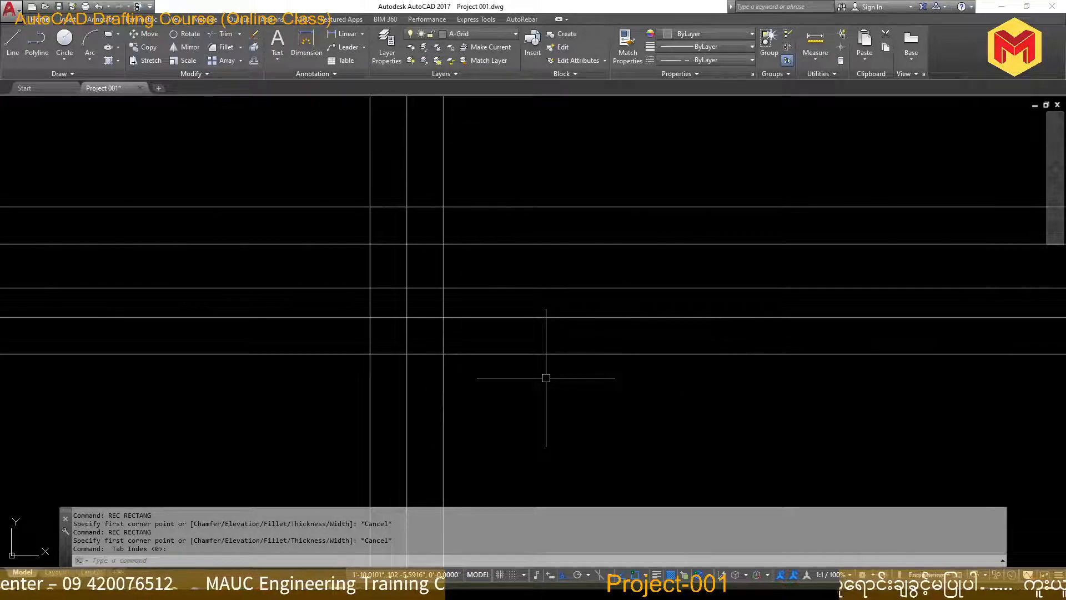
Draw a rectangle from the upper-left outermost grid intersection to the lower-right outermost grid intersection.
type("rec")
key("Return")
left_click(370, 207)
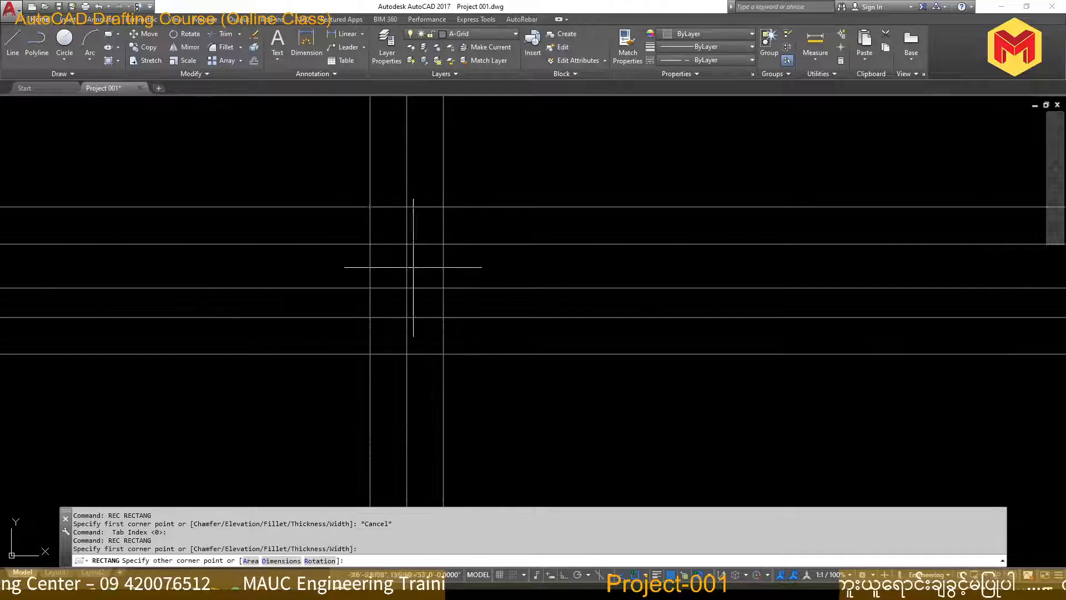
left_click(443, 354)
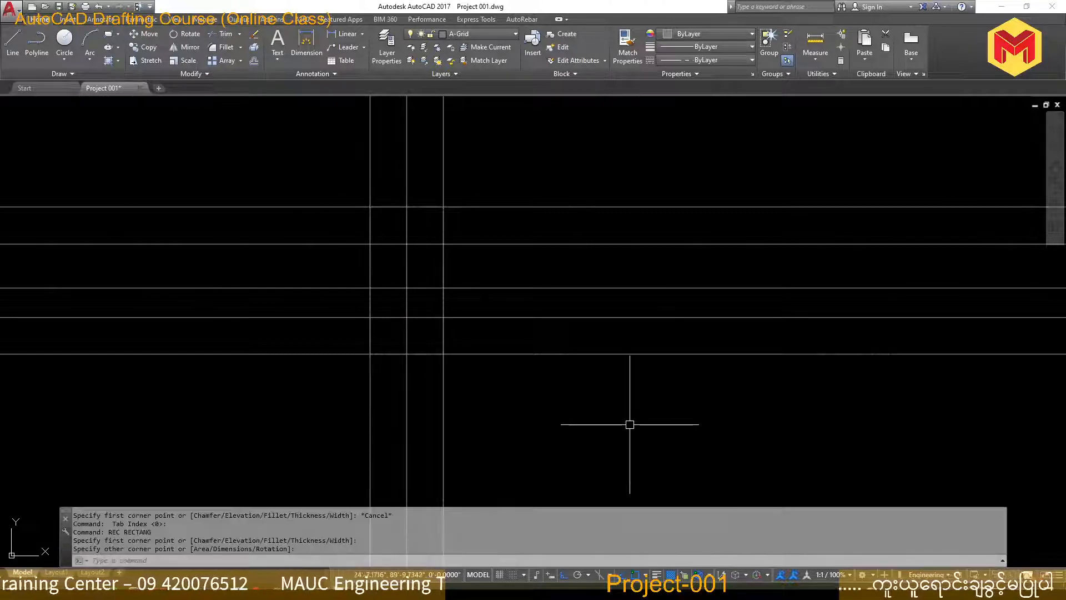
left_click(443, 354)
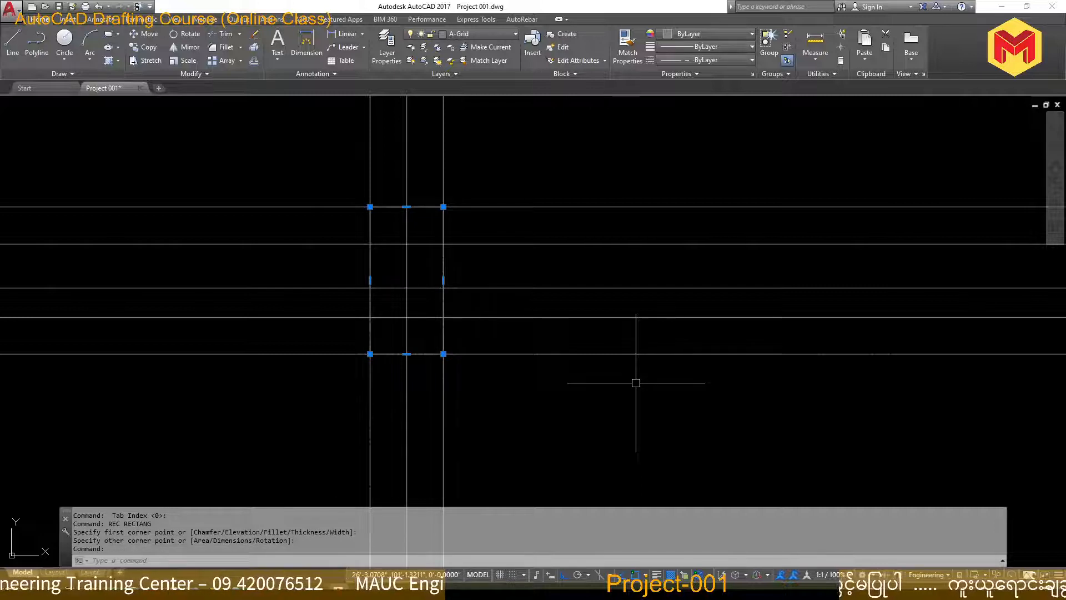
key("Escape")
Offset the rectangle around the grid 10' outward.
type("o")
key("Return")
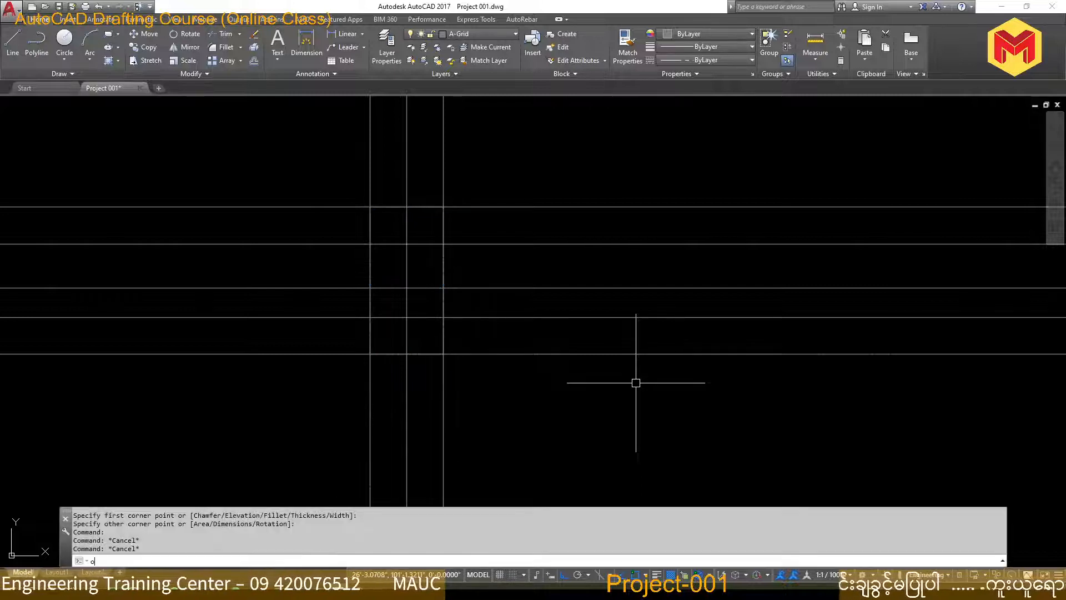
type("10'")
key("Return")
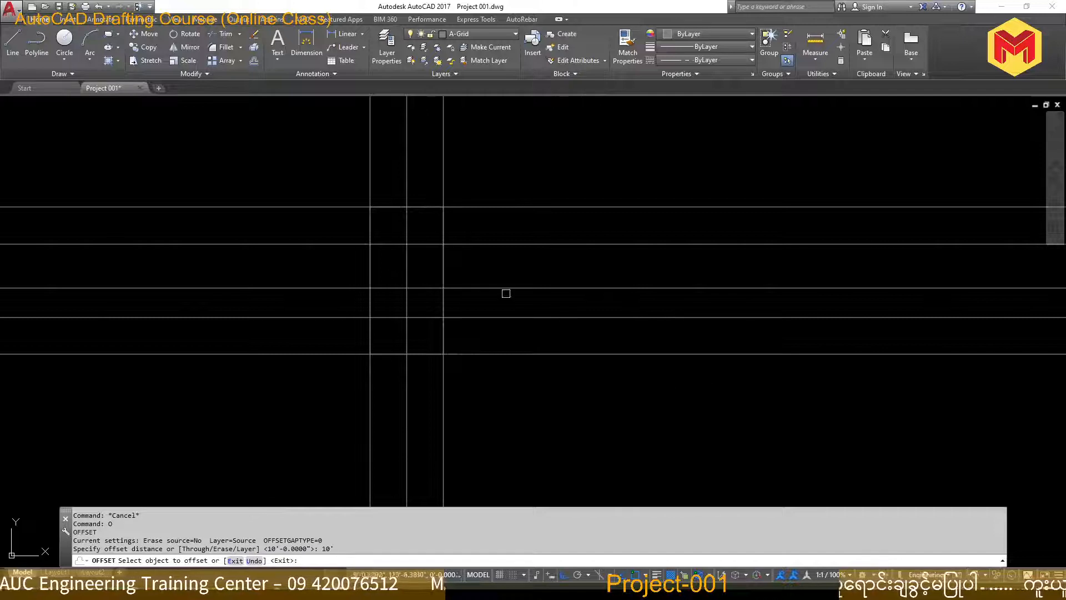
left_click(443, 261)
left_click(463, 263)
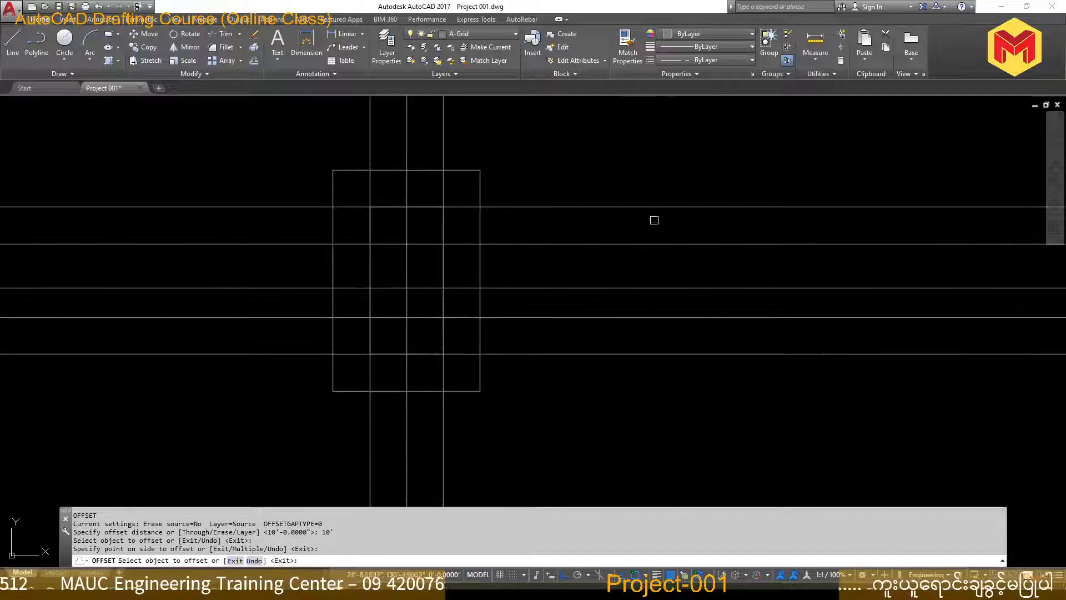
key("Escape")
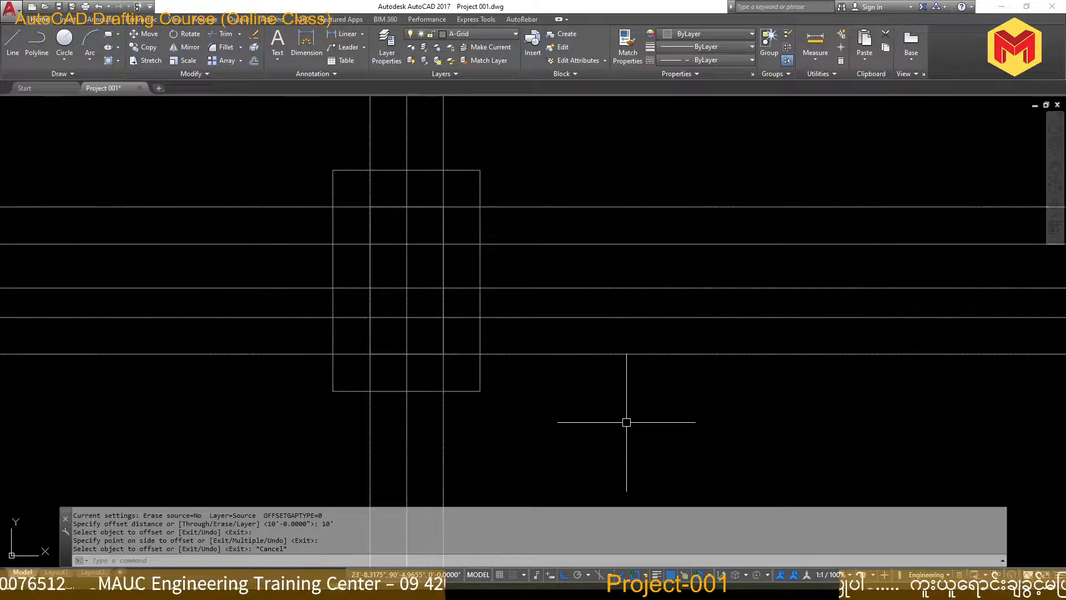
Trim the grid lines outside the outer offset rectangle on all four sides, using that rectangle as the cutting edge.
type("tr")
key("Return")
left_click(462, 391)
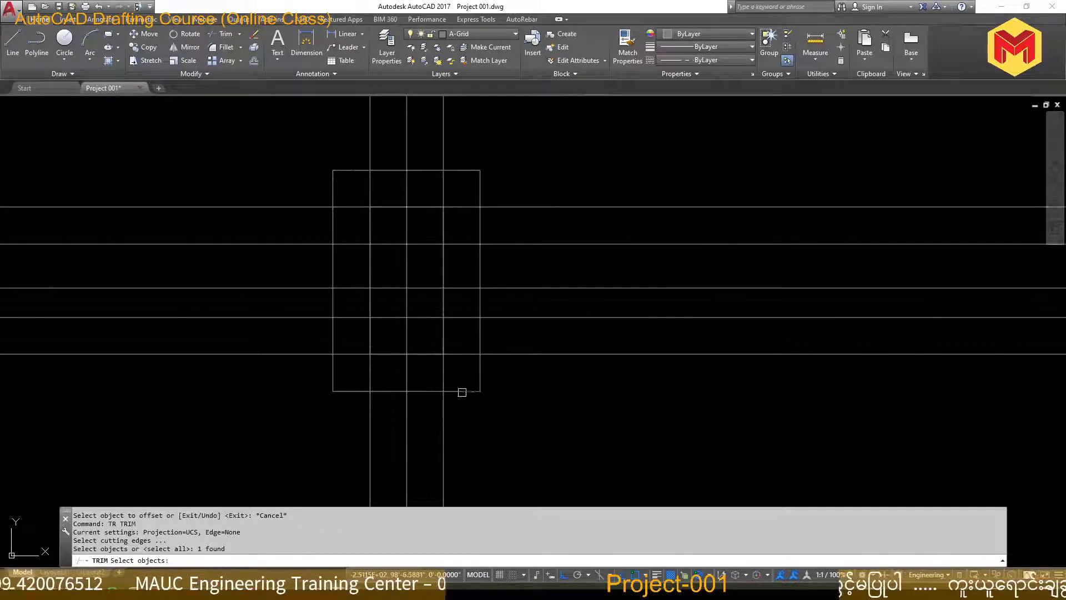
key("Return")
left_click(588, 402)
left_click(556, 164)
left_click(552, 157)
left_click(314, 131)
left_click(289, 138)
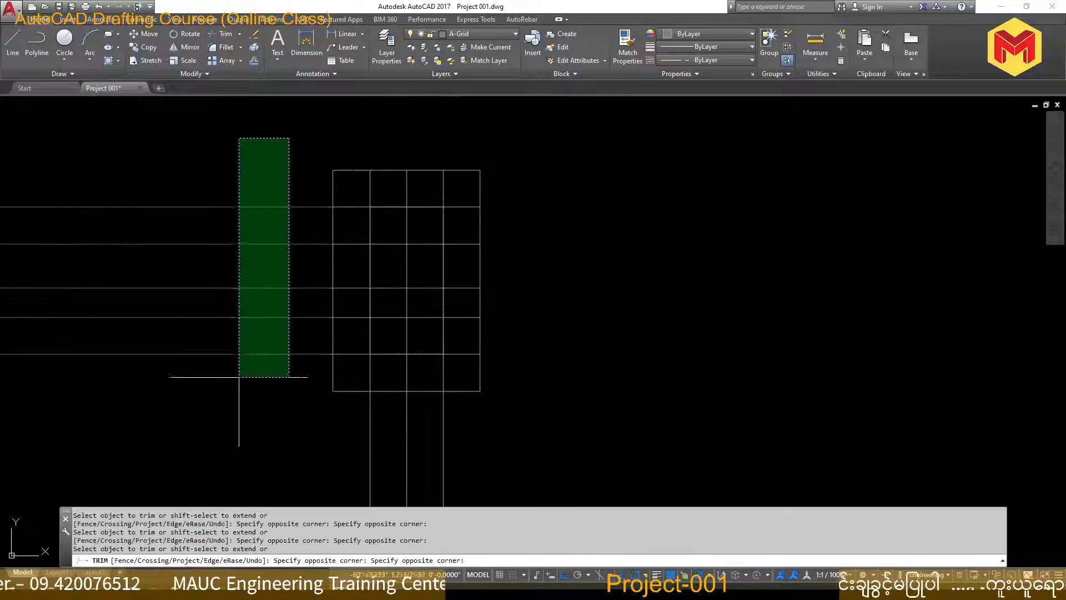
left_click(239, 377)
key("Return")
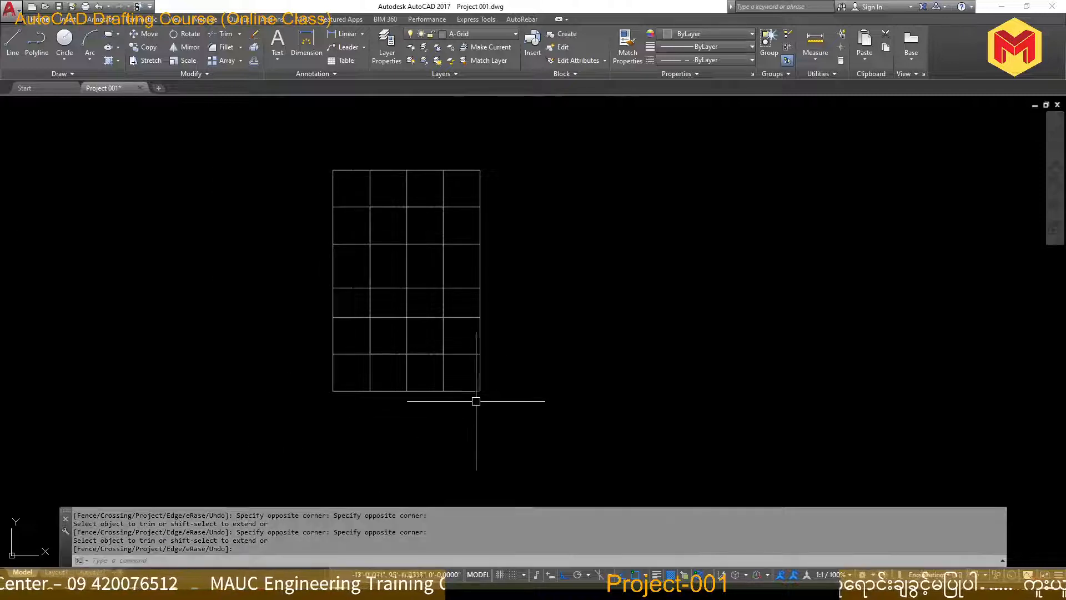
Erase the inner and outer boundary rectangles around the grid and regenerate the drawing.
left_click(478, 391)
key("Delete")
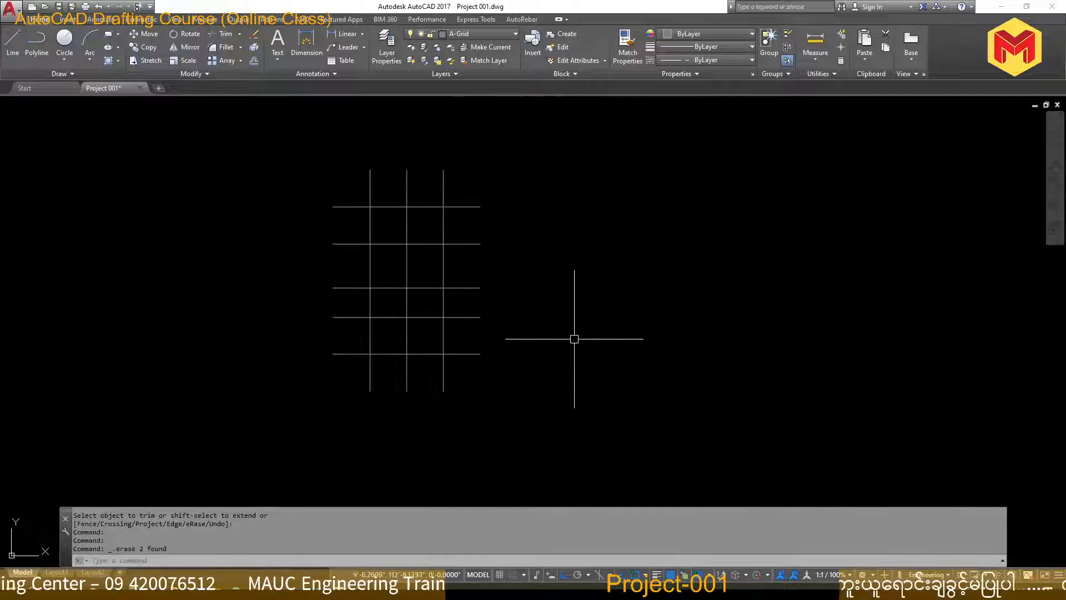
scroll(520, 248, "up", 2)
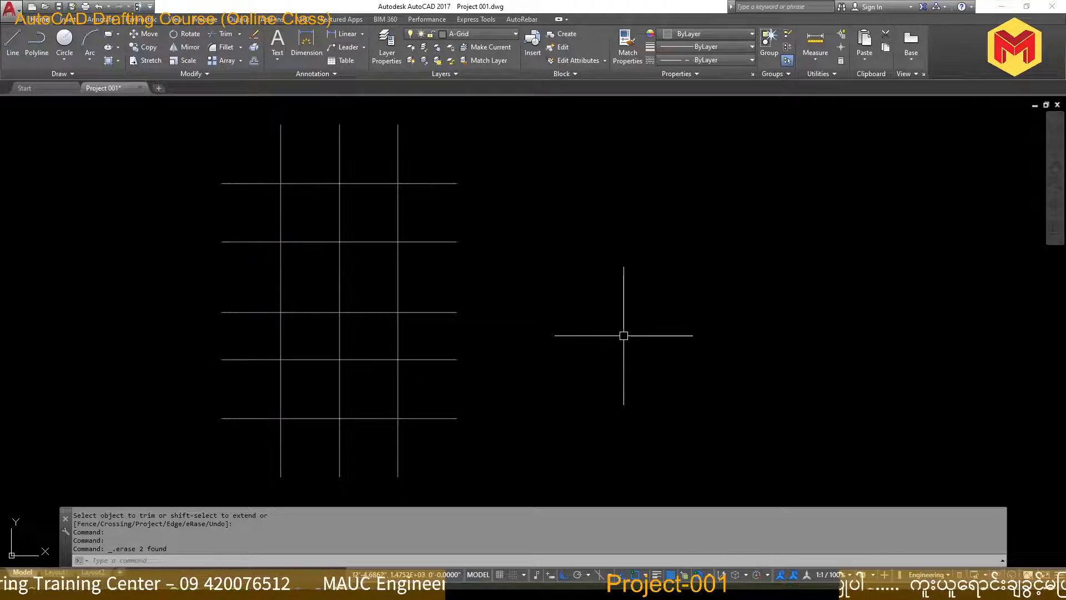
key("Escape")
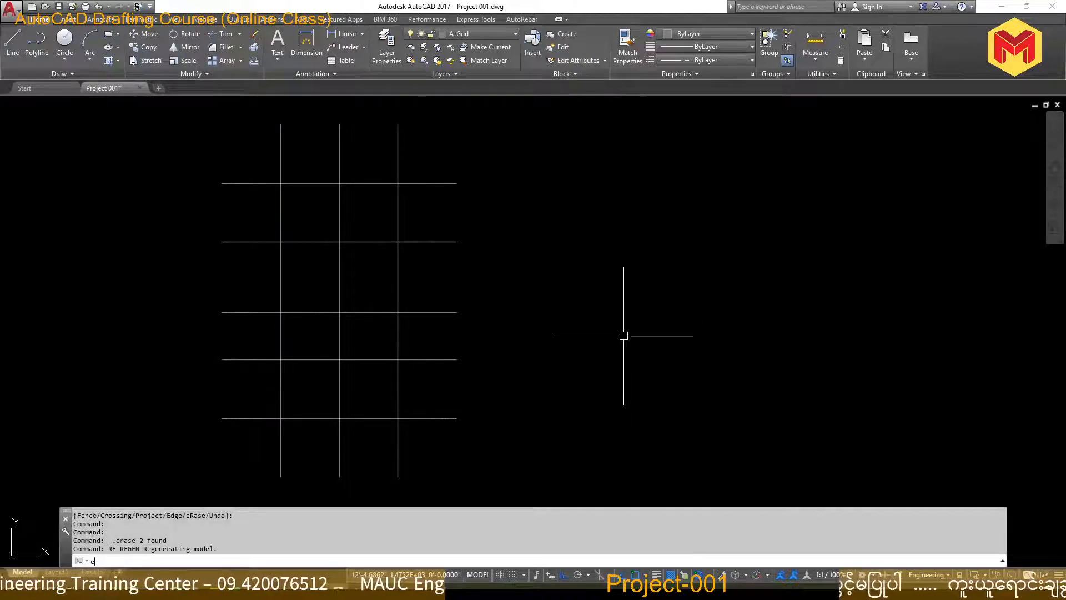
type("E")
key("Escape")
key("Escape")
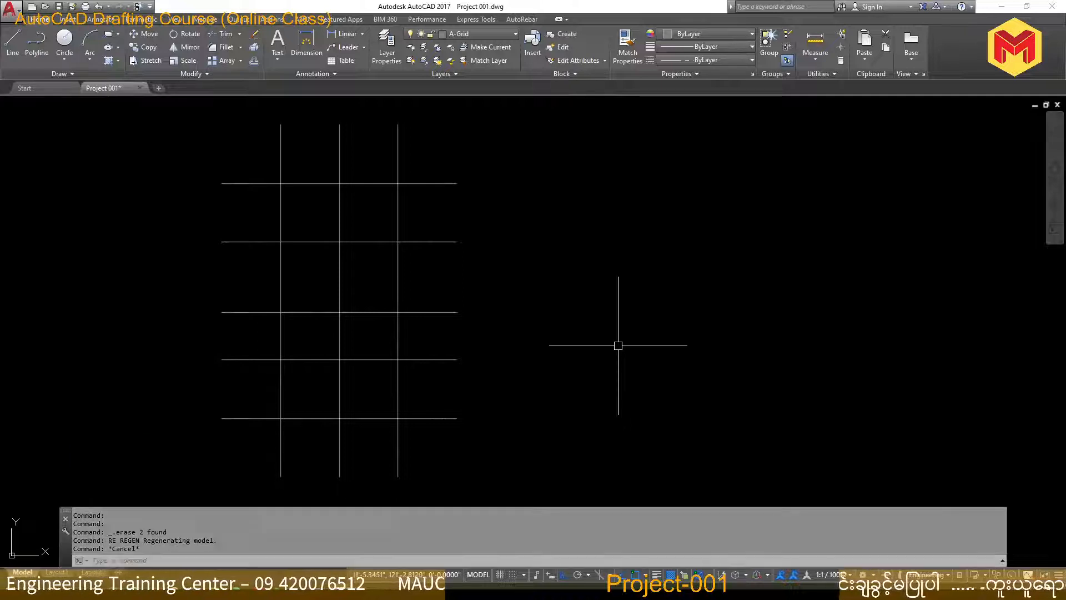
Examine the dash pattern of the grid lines up close and across the whole grid.
scroll(419, 165, "up", 10)
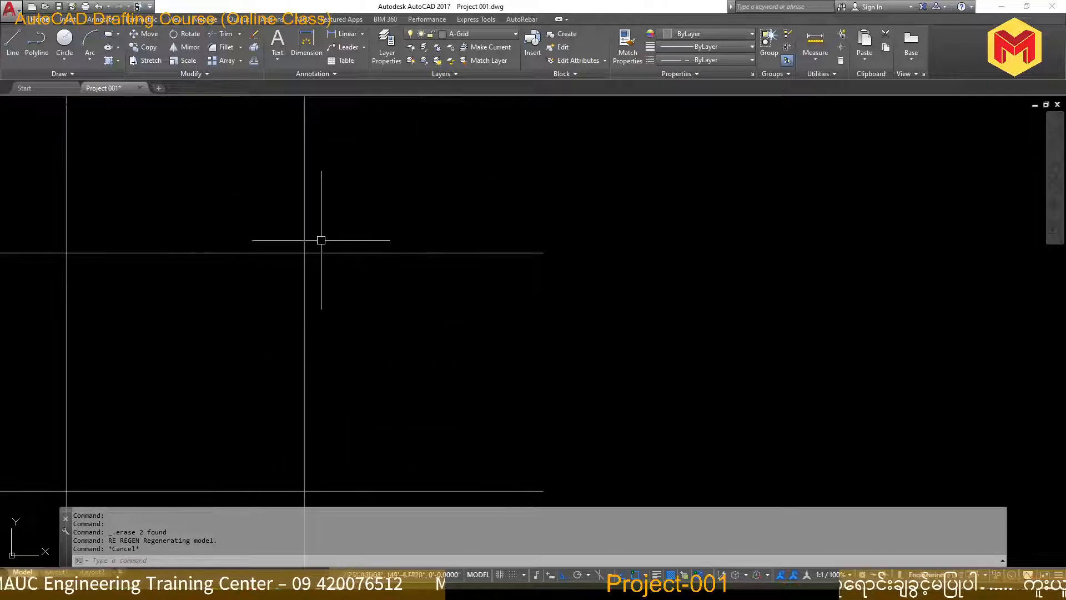
scroll(340, 320, "up", 3)
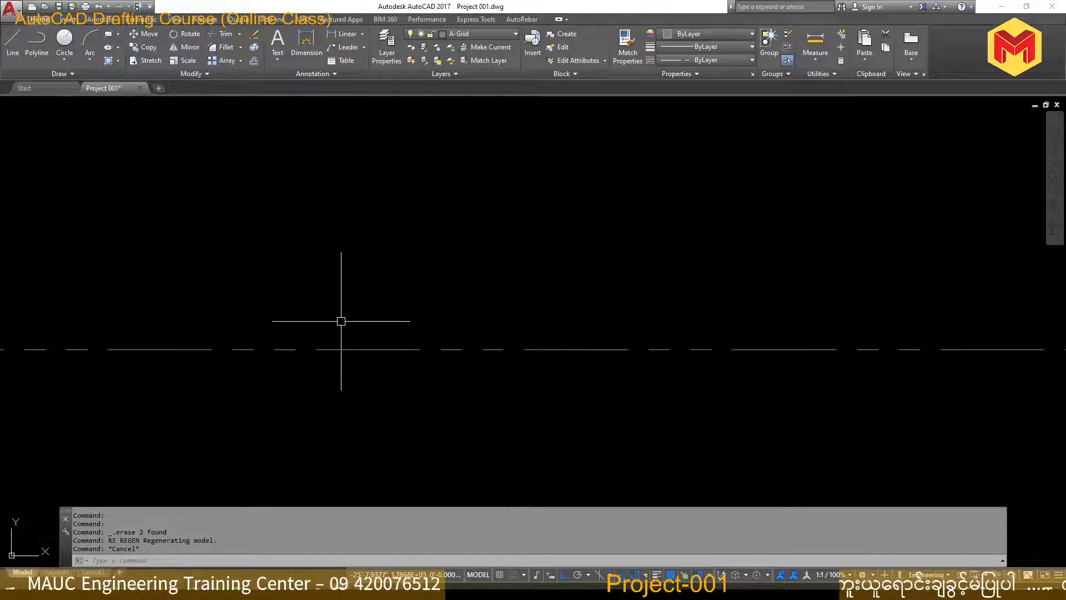
scroll(488, 290, "down", 6)
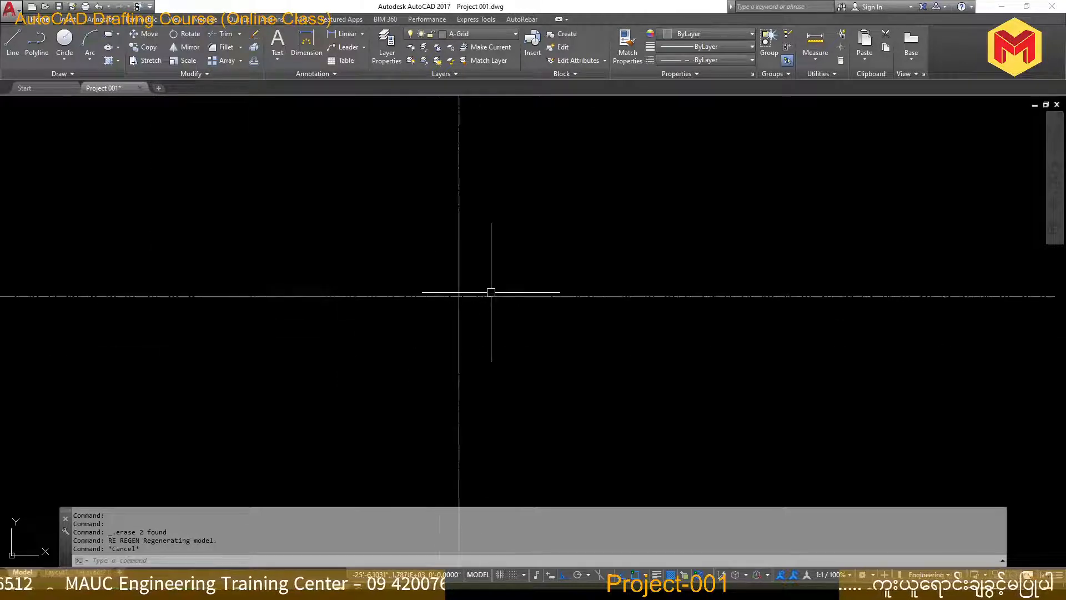
scroll(488, 290, "up", 1)
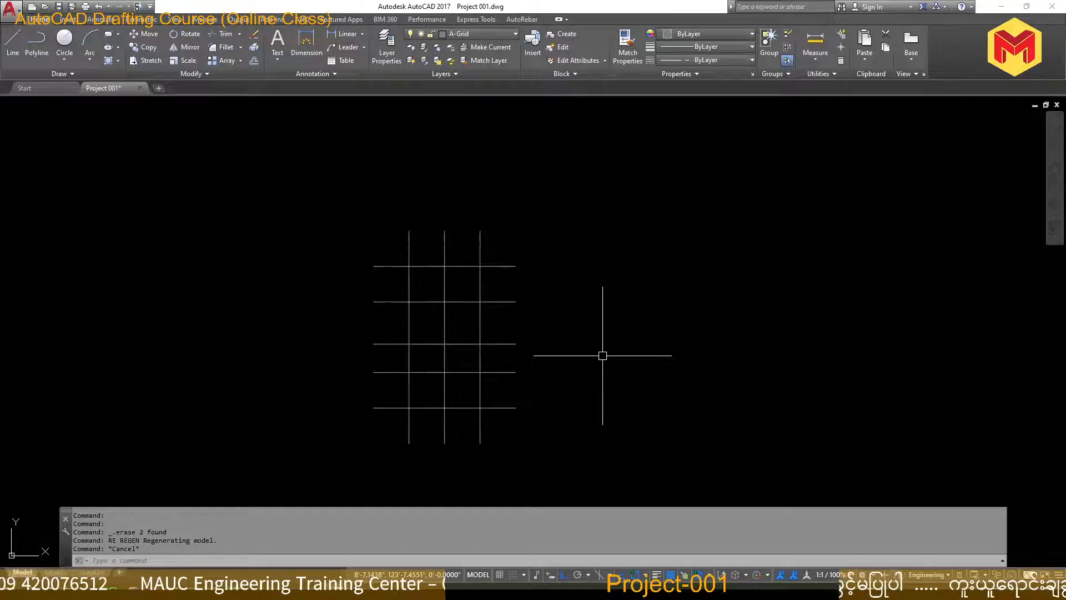
scroll(543, 365, "up", 2)
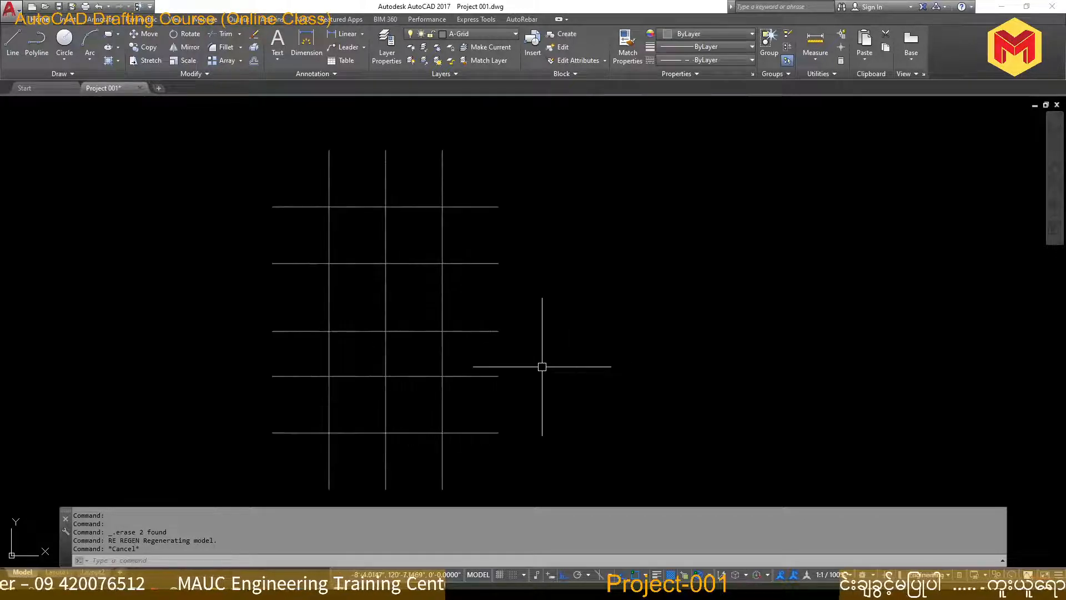
middle_click_drag(573, 347, 545, 327)
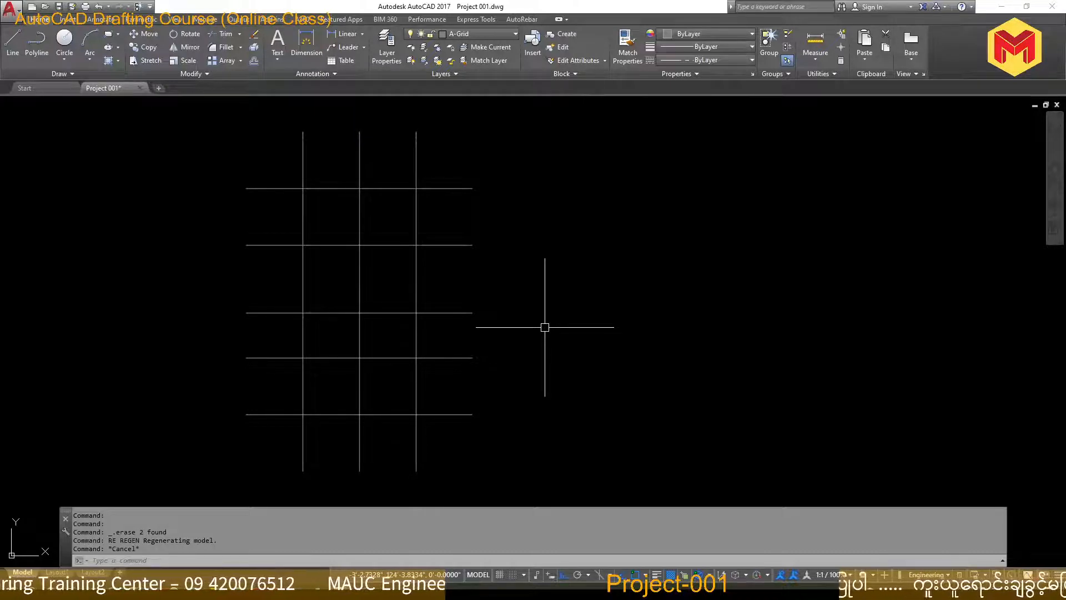
type("LTS")
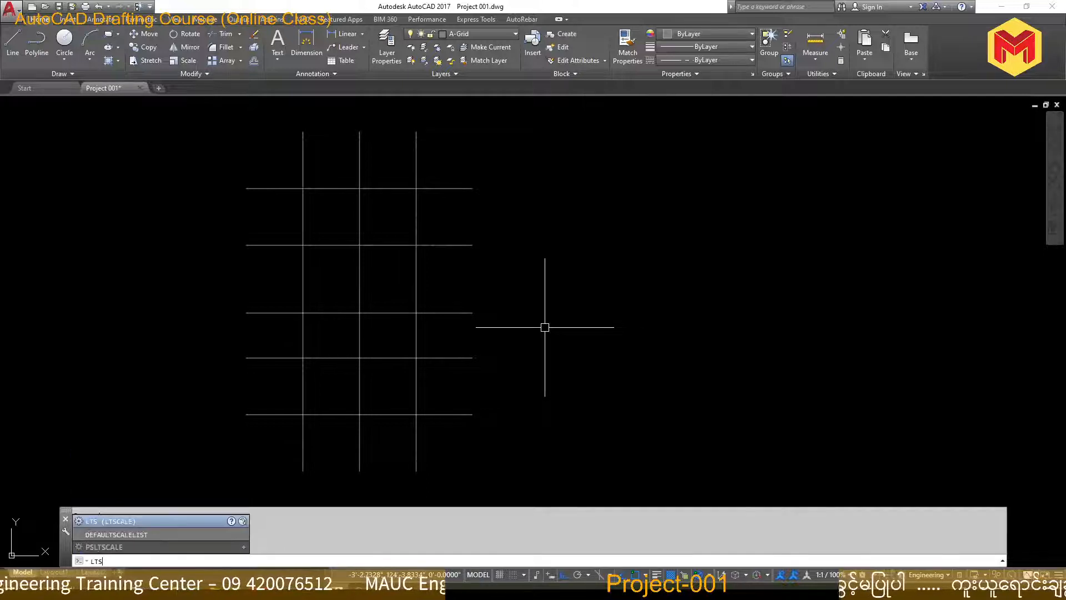
key("Return")
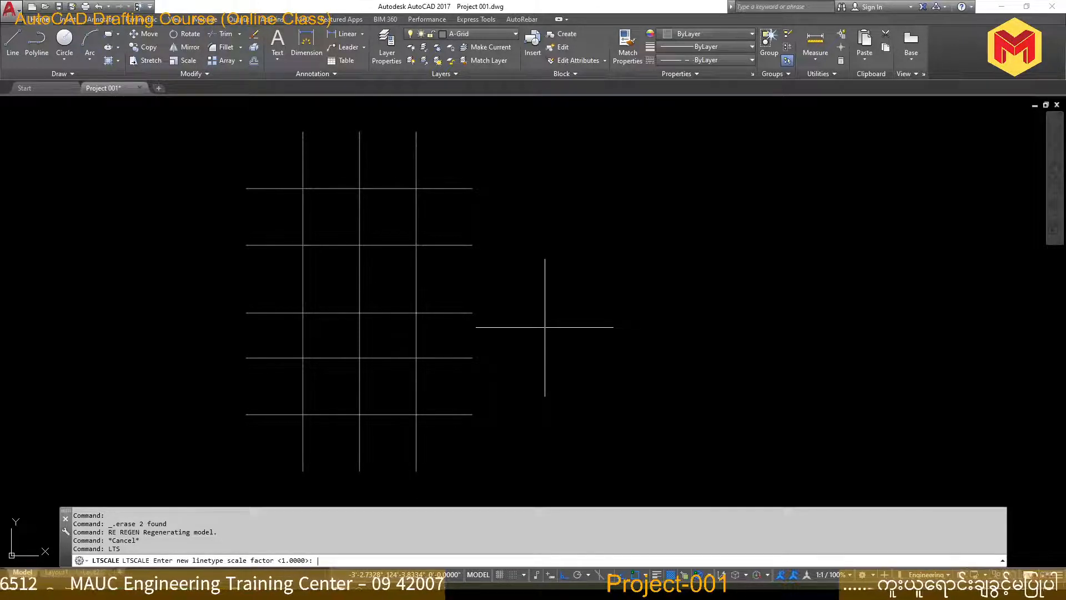
key("Escape")
key("Escape")
Set the global linetype scale factor to 50 with LTSCALE.
type("LTS")
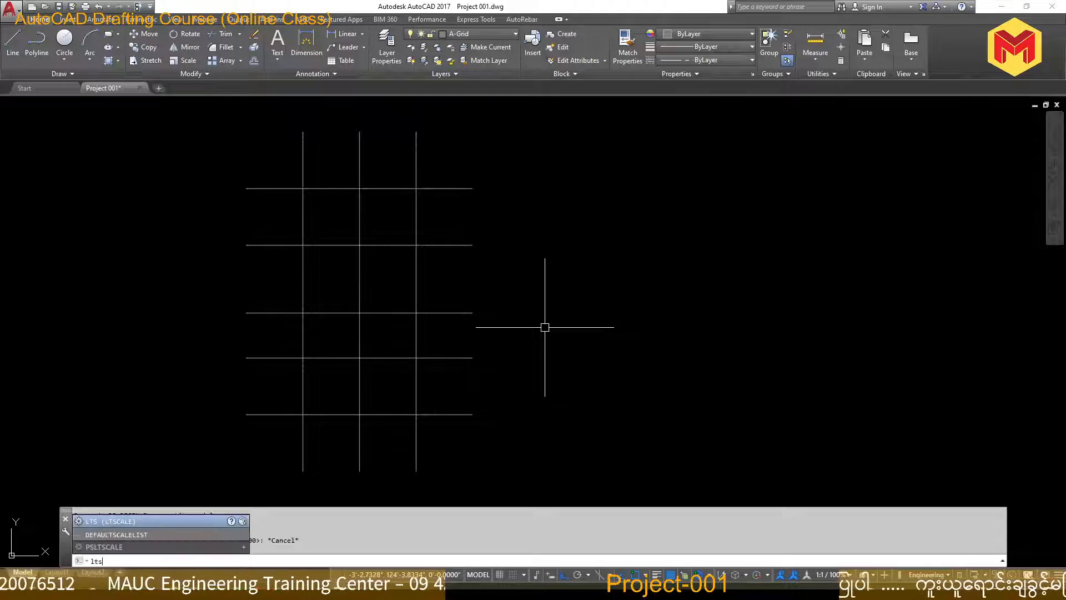
key("Return")
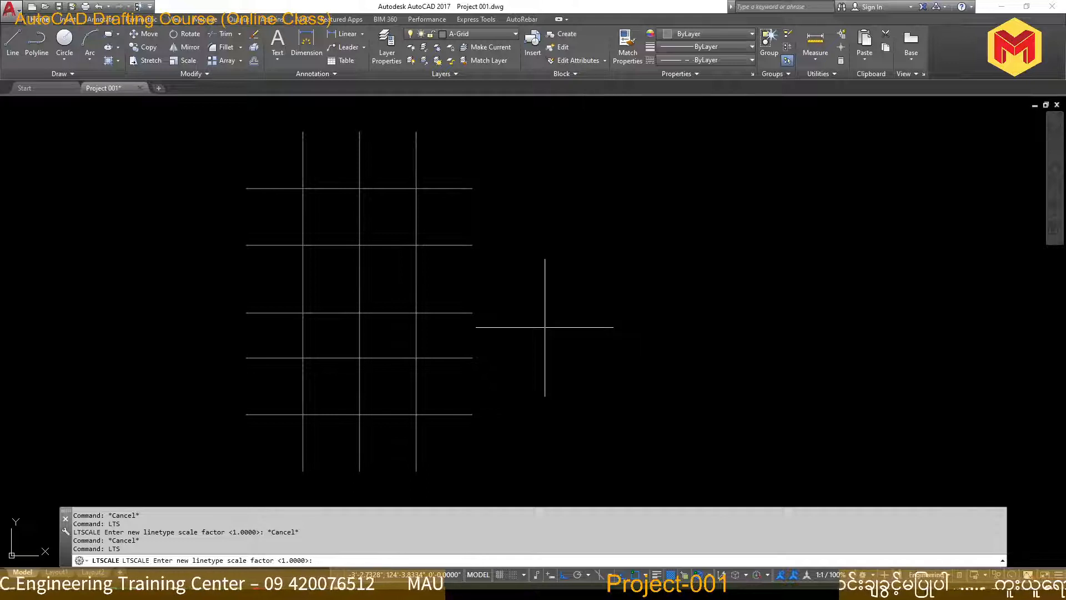
key("Return")
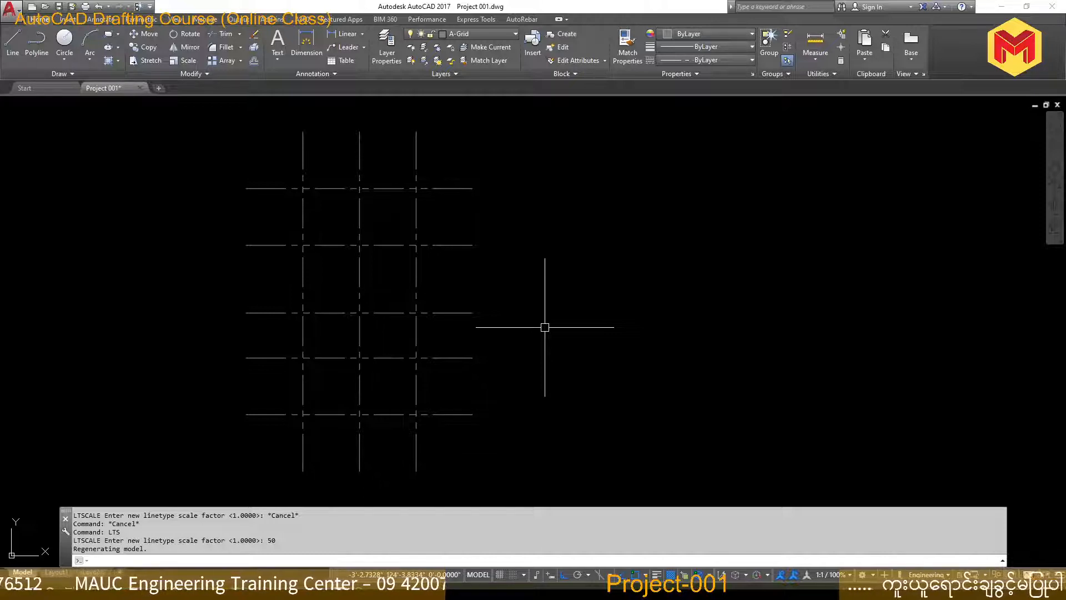
Set the global linetype scale factor to 20 with LTSCALE.
type("L")
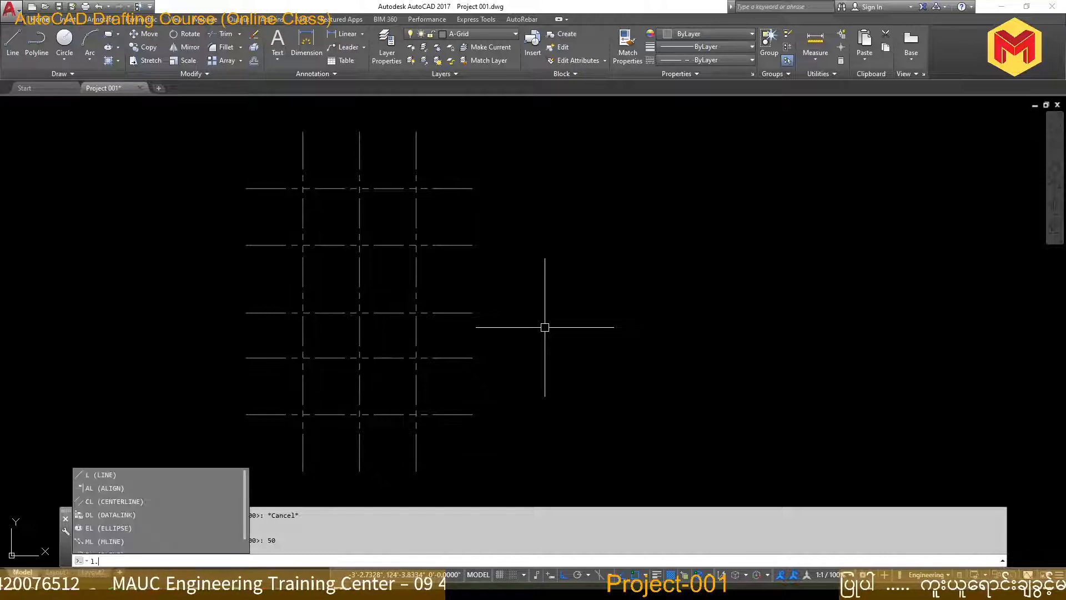
key("BackSpace")
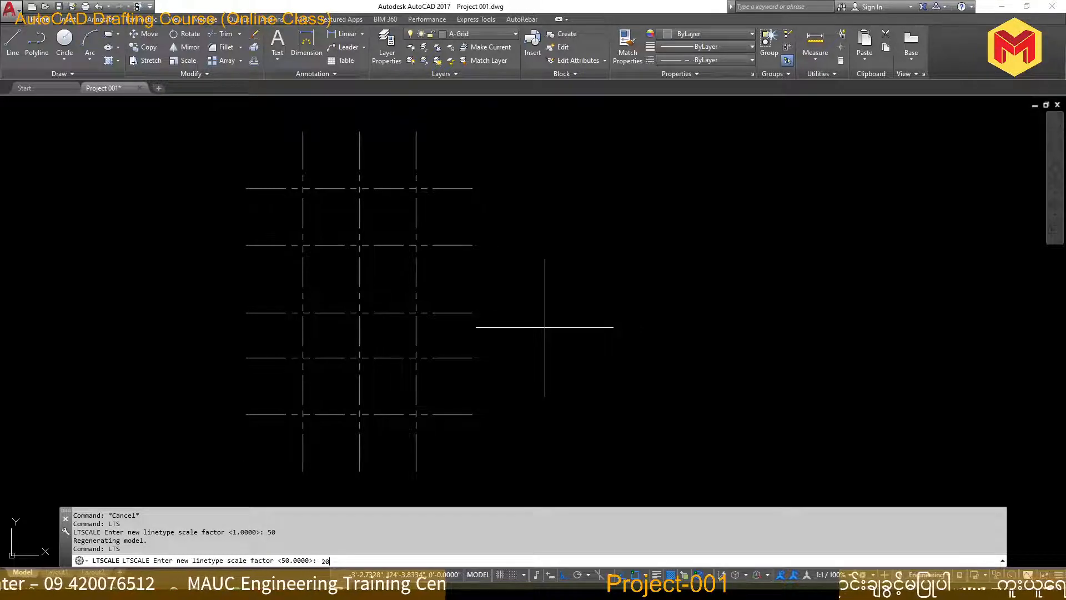
key("Return")
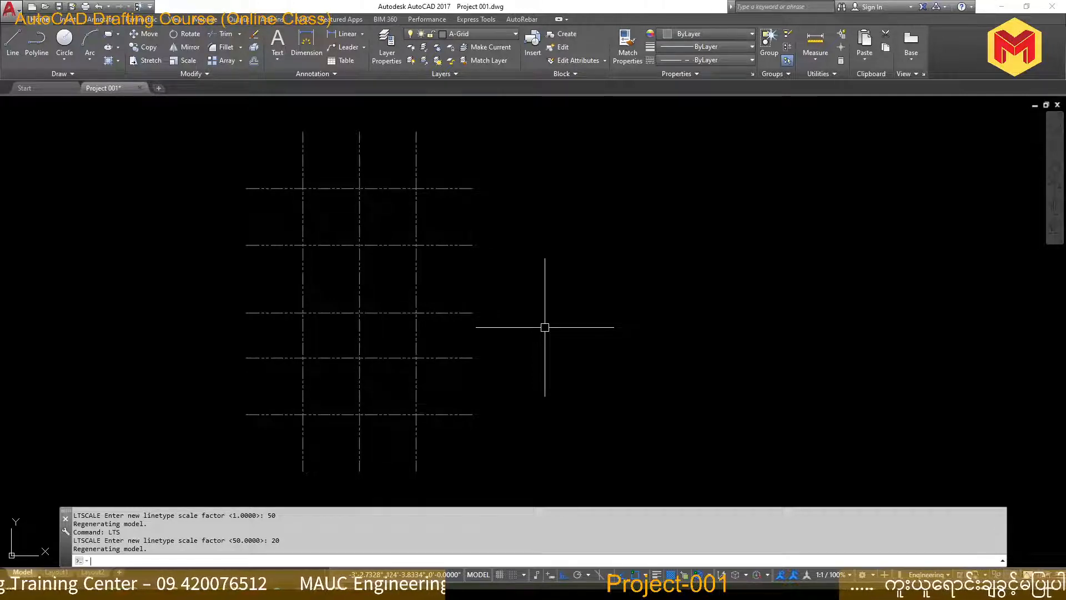
type("LTS")
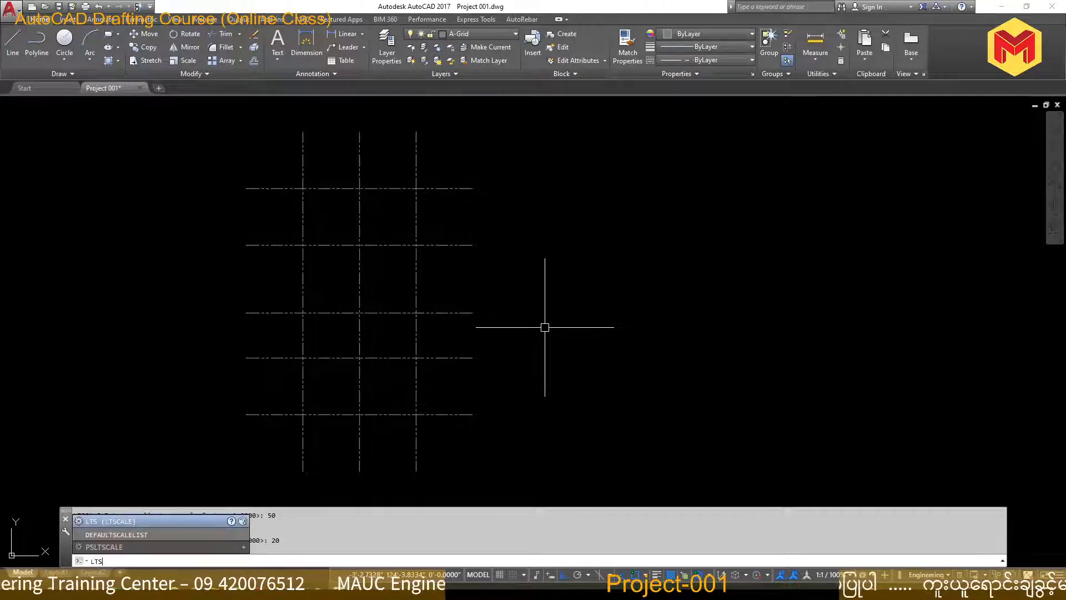
key("Return")
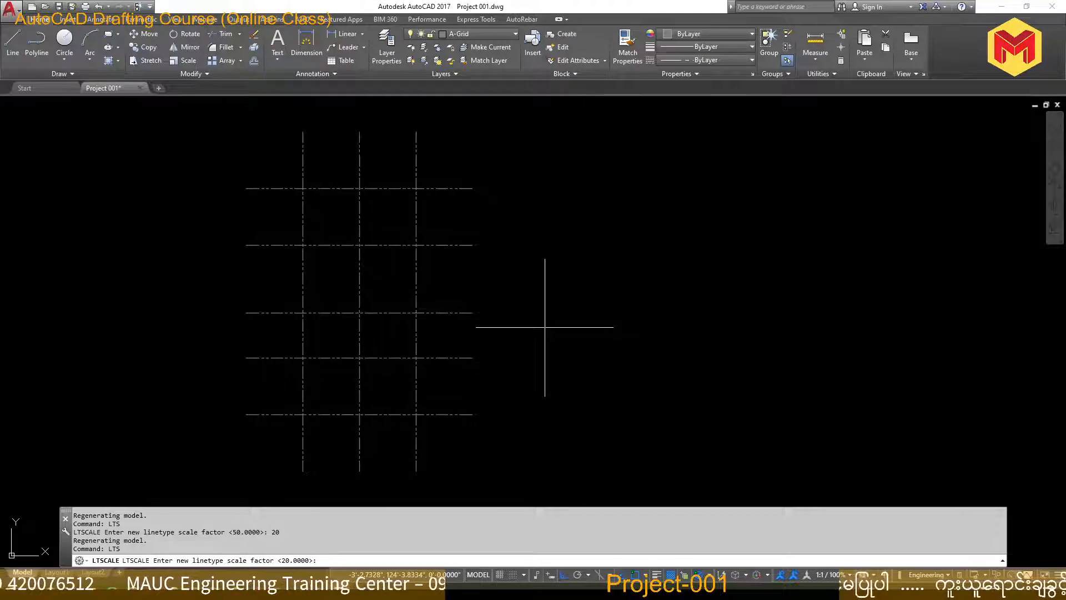
key("Escape")
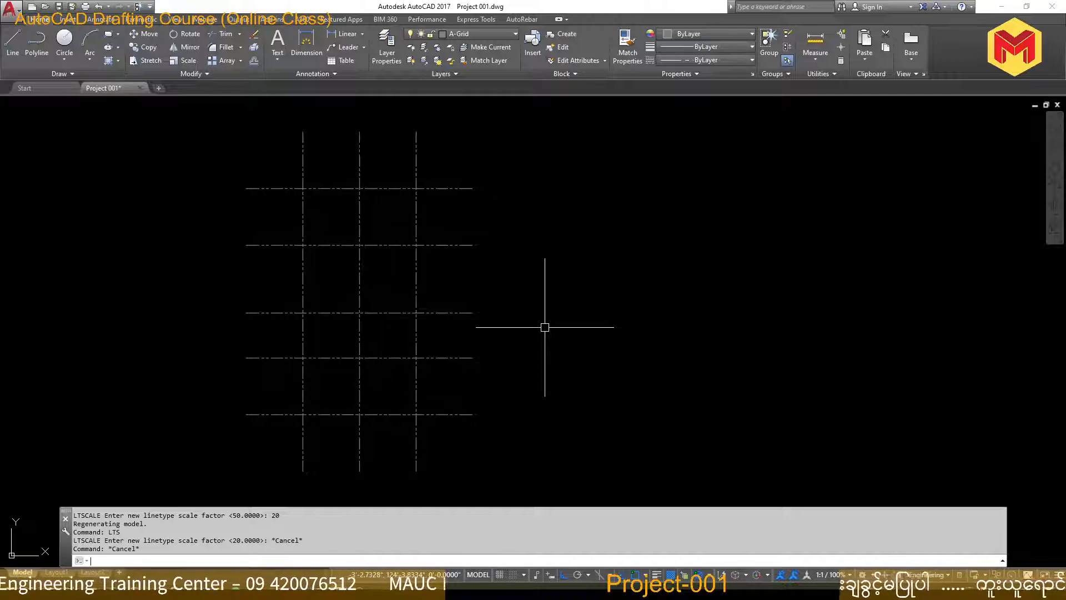
Set the global linetype scale factor back to 1 with LTSCALE.
type("lts")
key("Return")
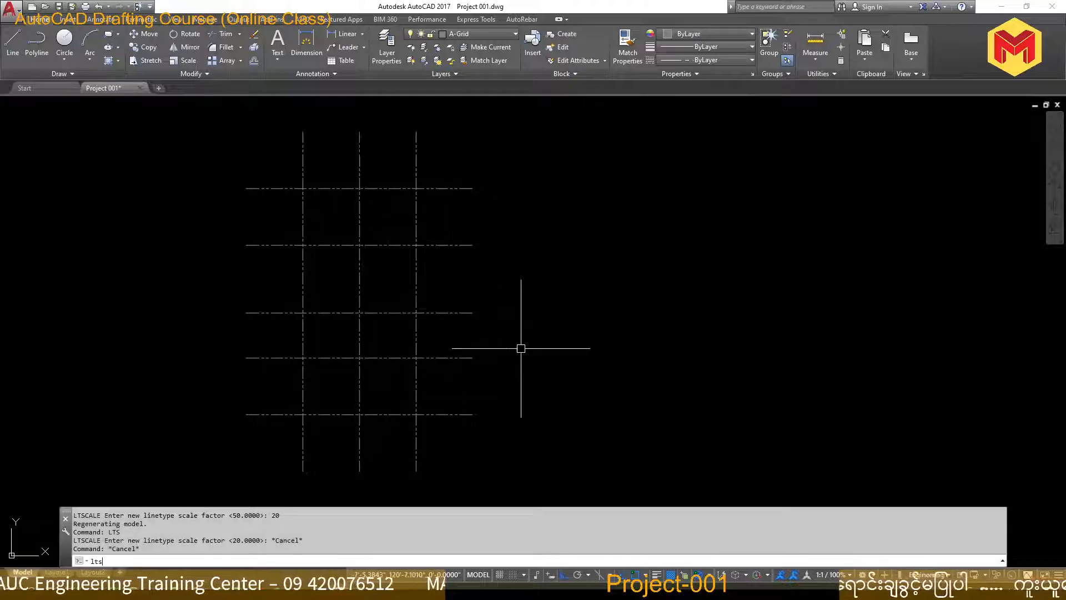
type("1")
key("Return")
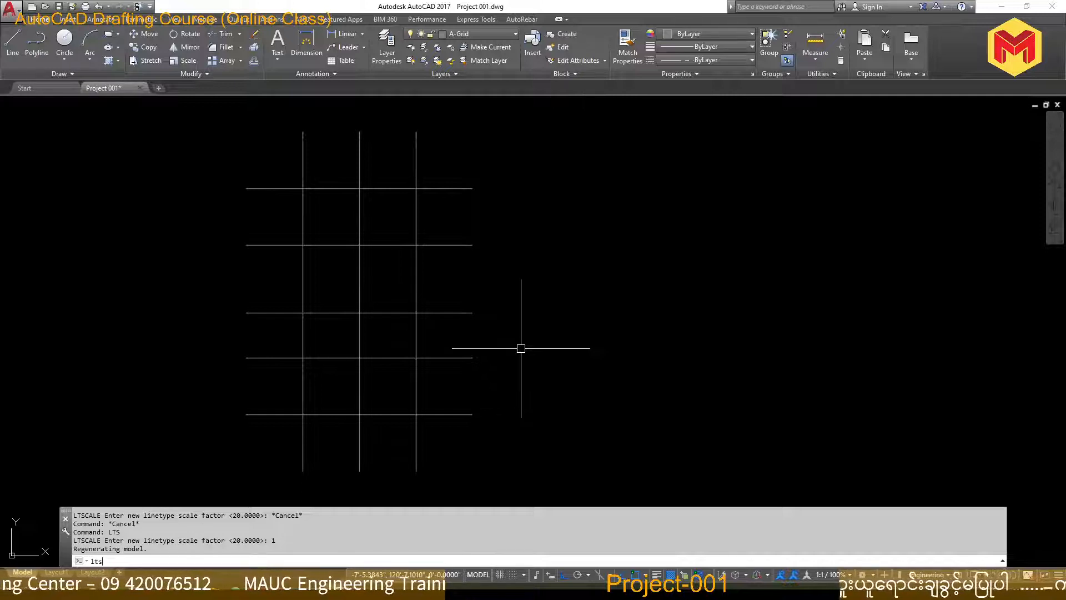
key("Return")
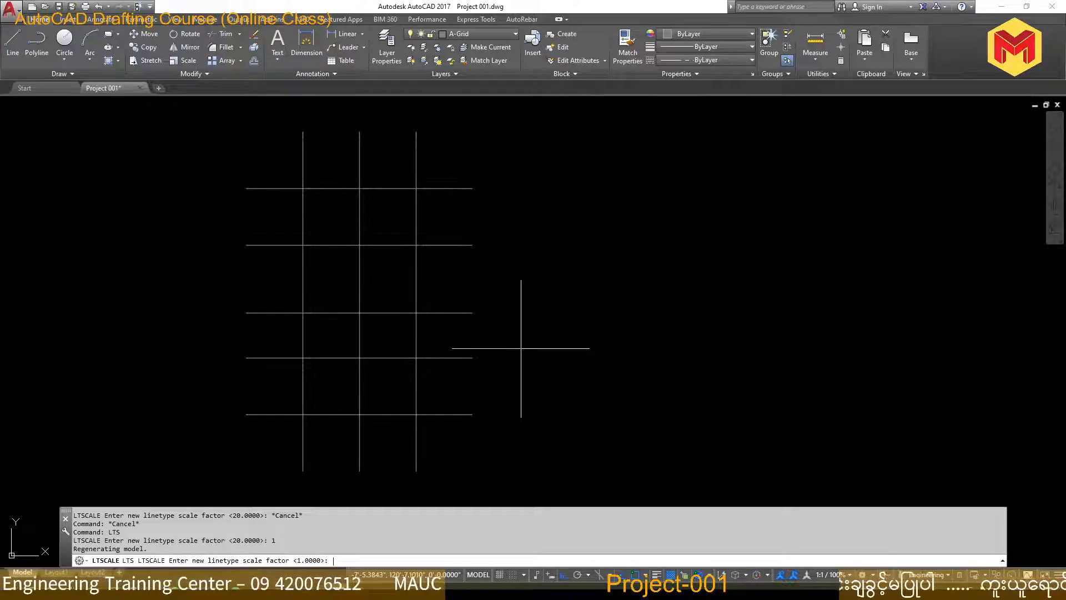
key("Escape")
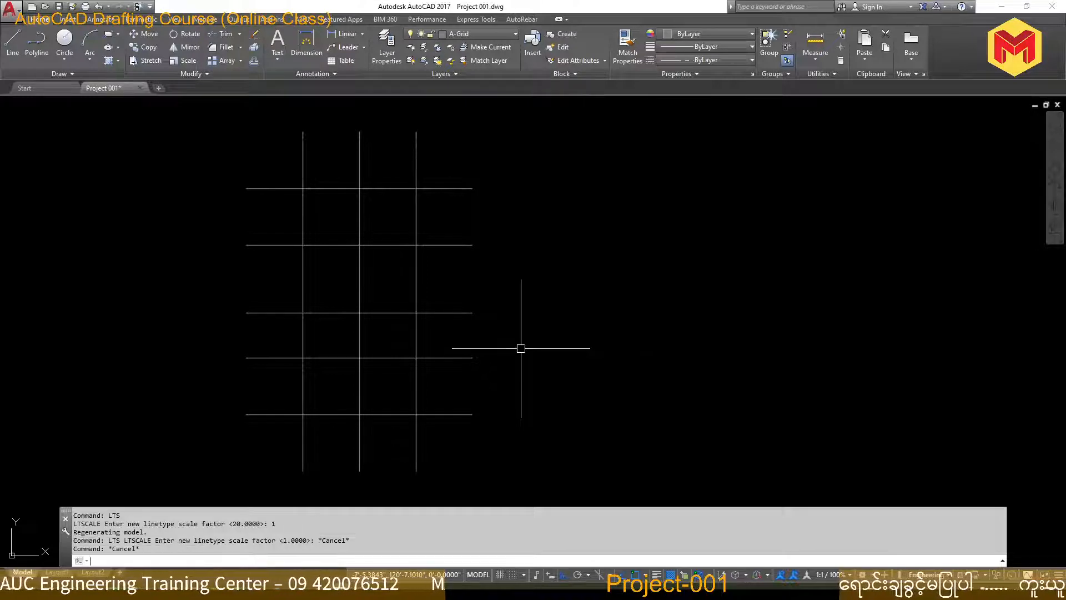
Set the linetype scale of all eight grid lines to 20 in their object properties.
left_click(502, 144)
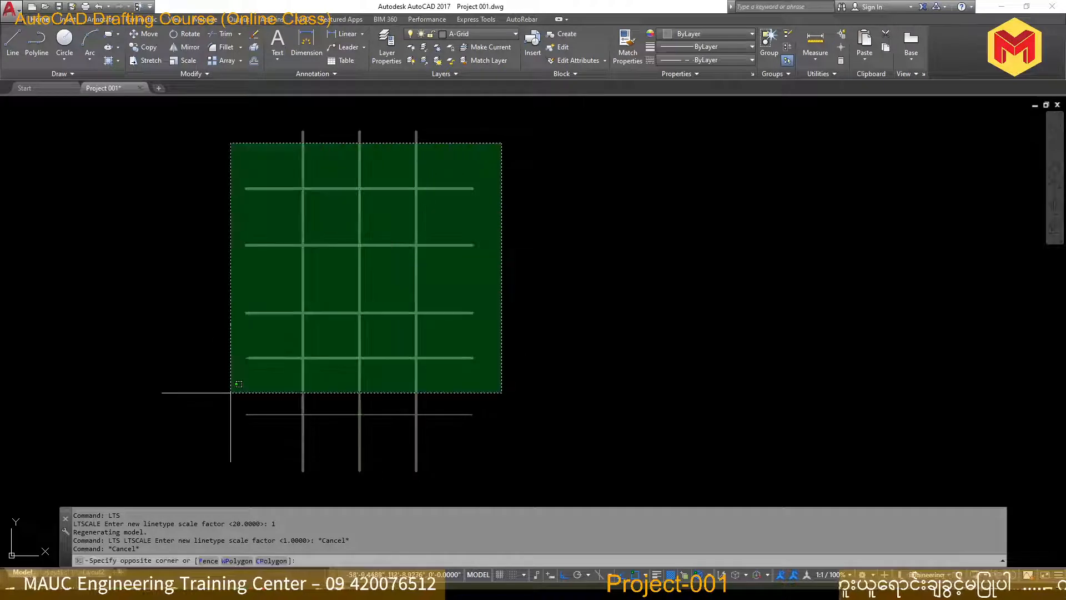
left_click(230, 393)
left_click(474, 464)
left_click(176, 154)
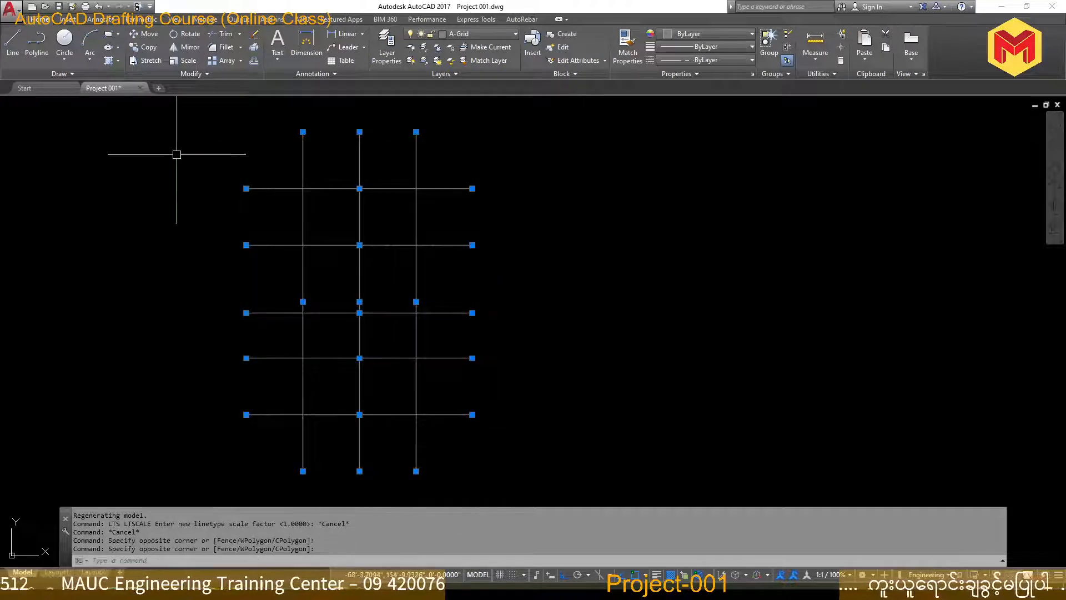
left_click(479, 146)
left_click(186, 432)
left_click(536, 487)
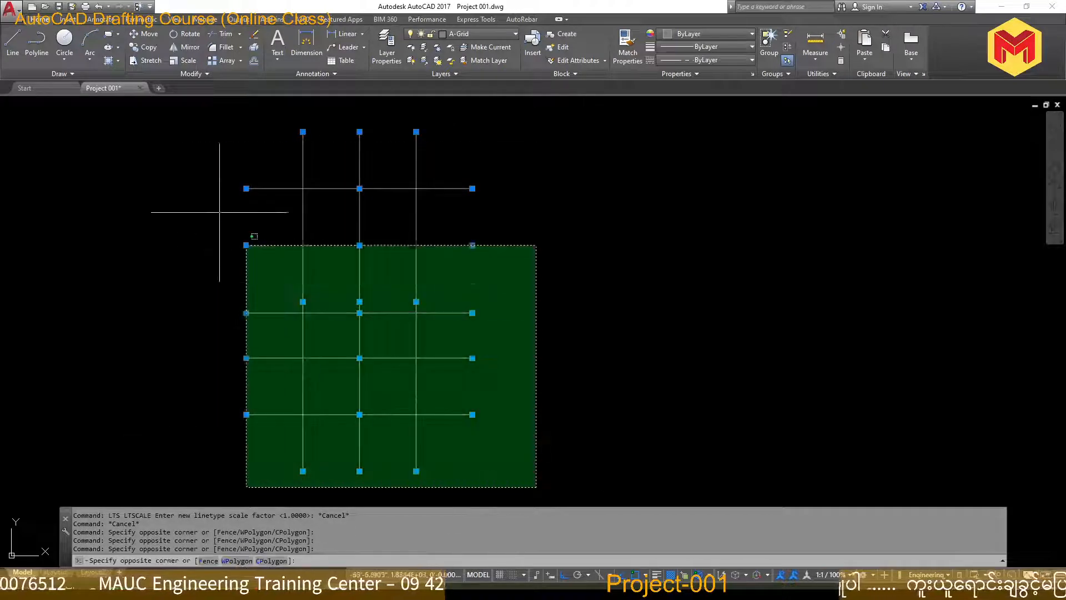
left_click(220, 212)
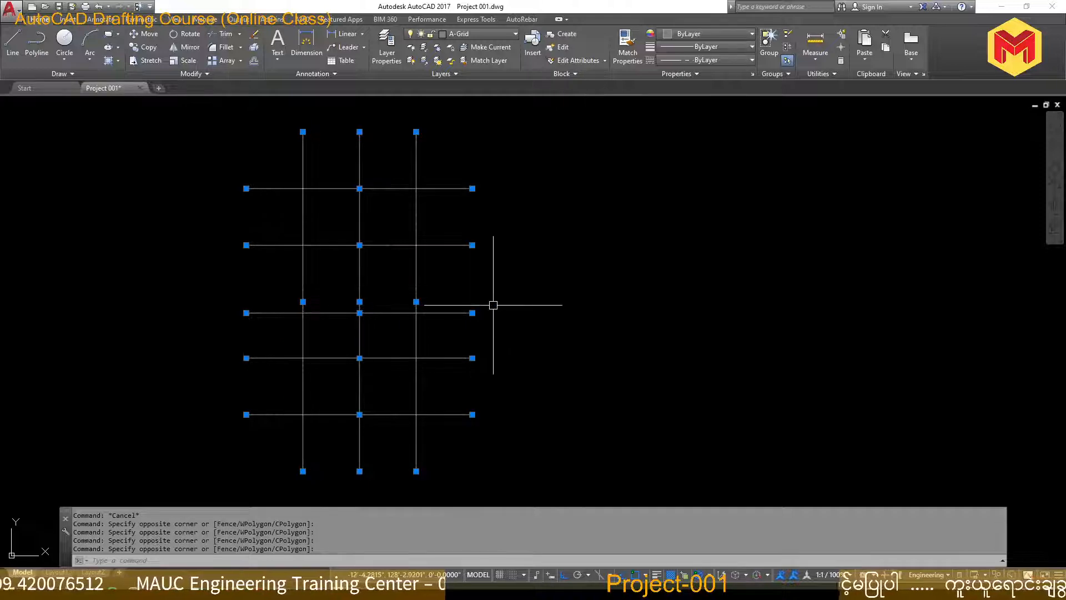
right_click(526, 229)
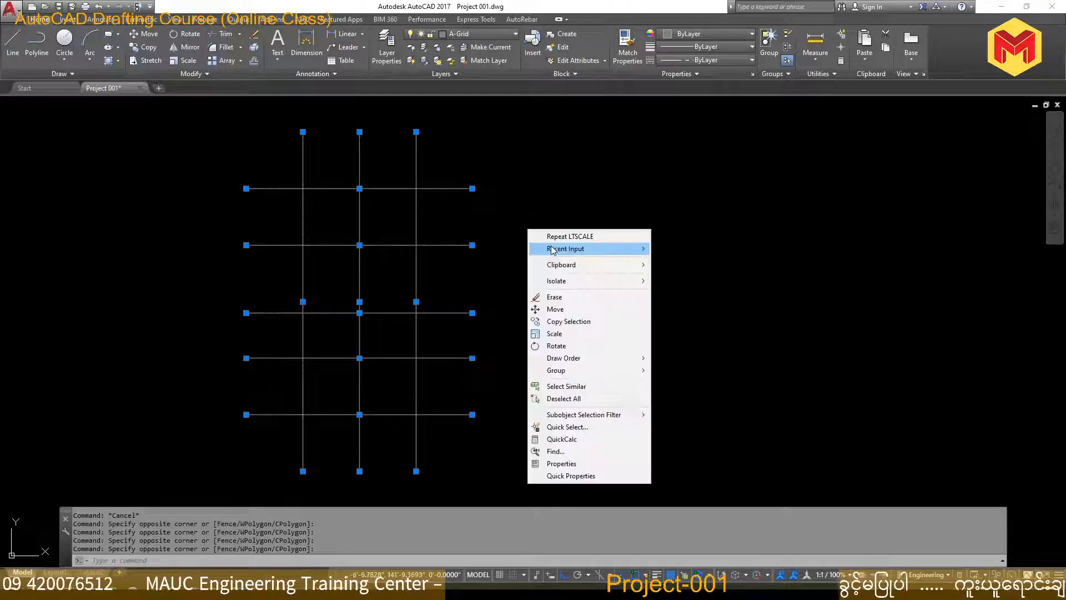
left_click(572, 467)
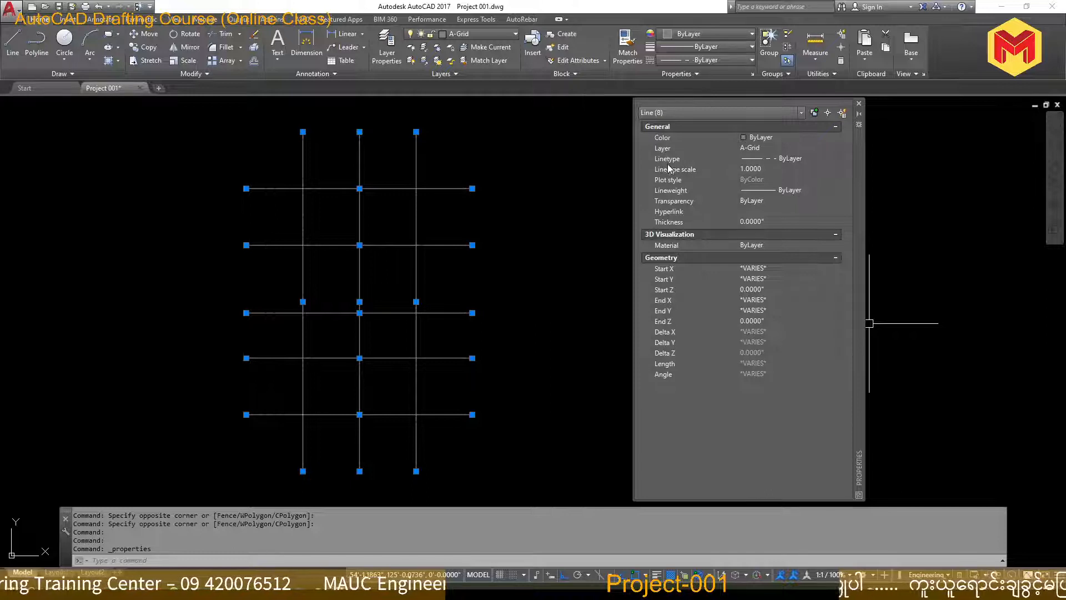
left_click(770, 169)
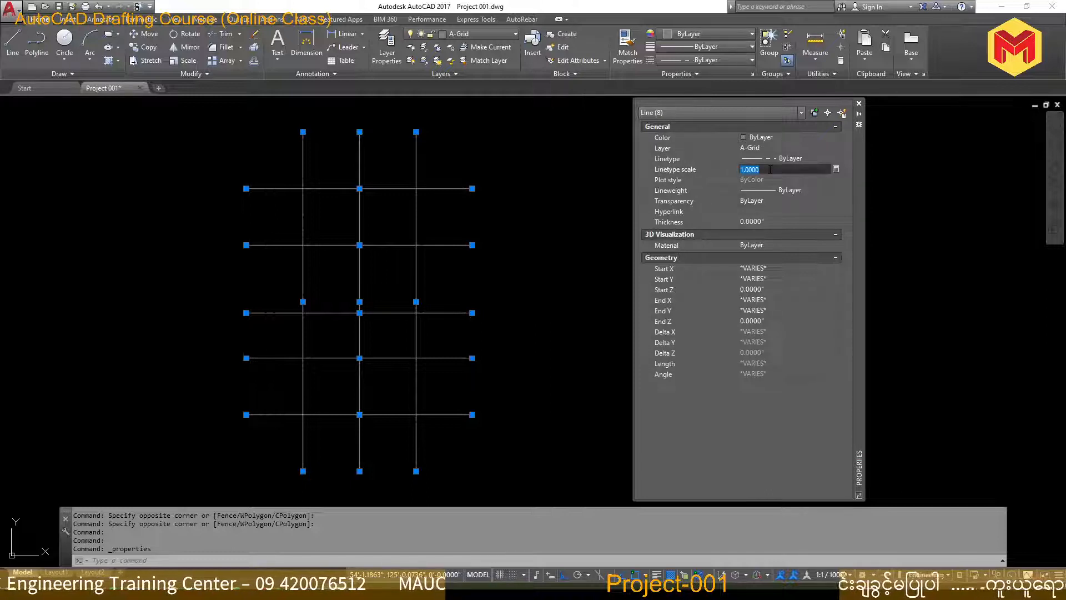
type("20")
key("Return")
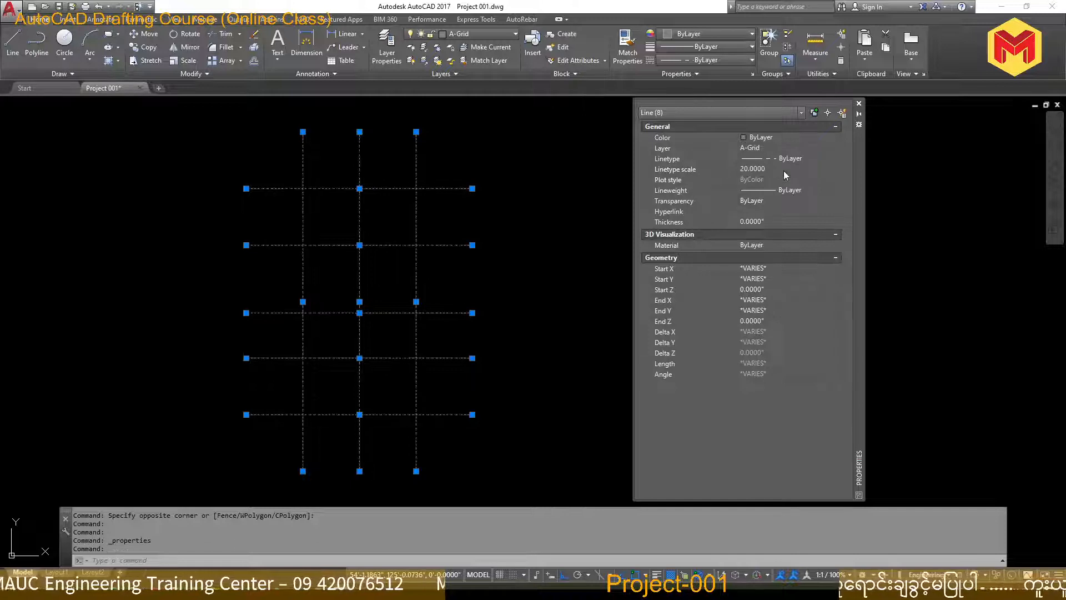
key("Escape")
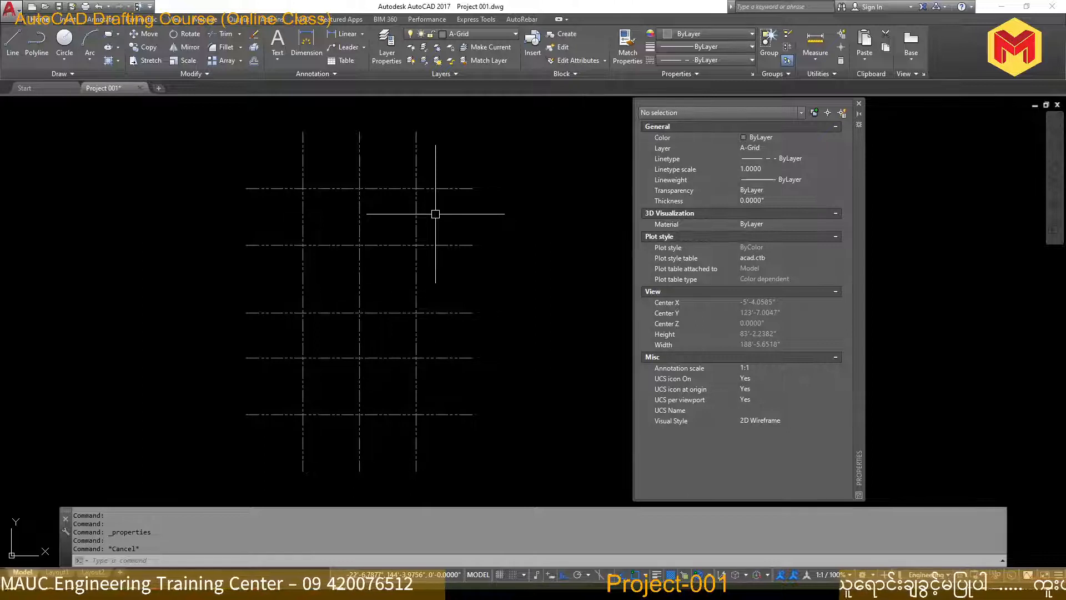
left_click(860, 104)
Examine the dash-dot pattern of the vertical and horizontal grid lines across the whole grid.
middle_click_drag(506, 233, 561, 234)
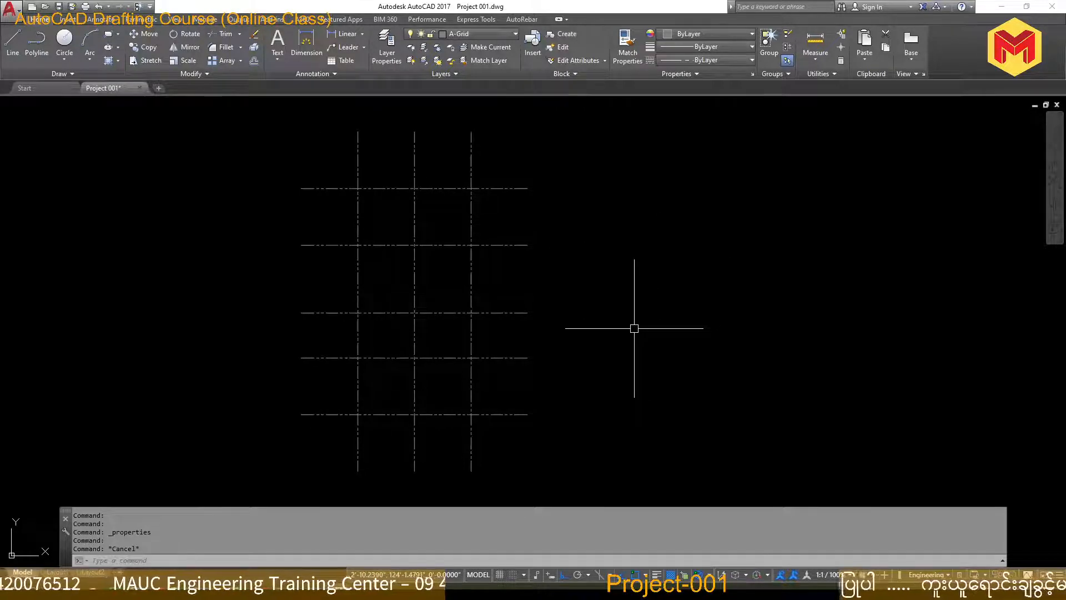
middle_click_drag(588, 245, 584, 269)
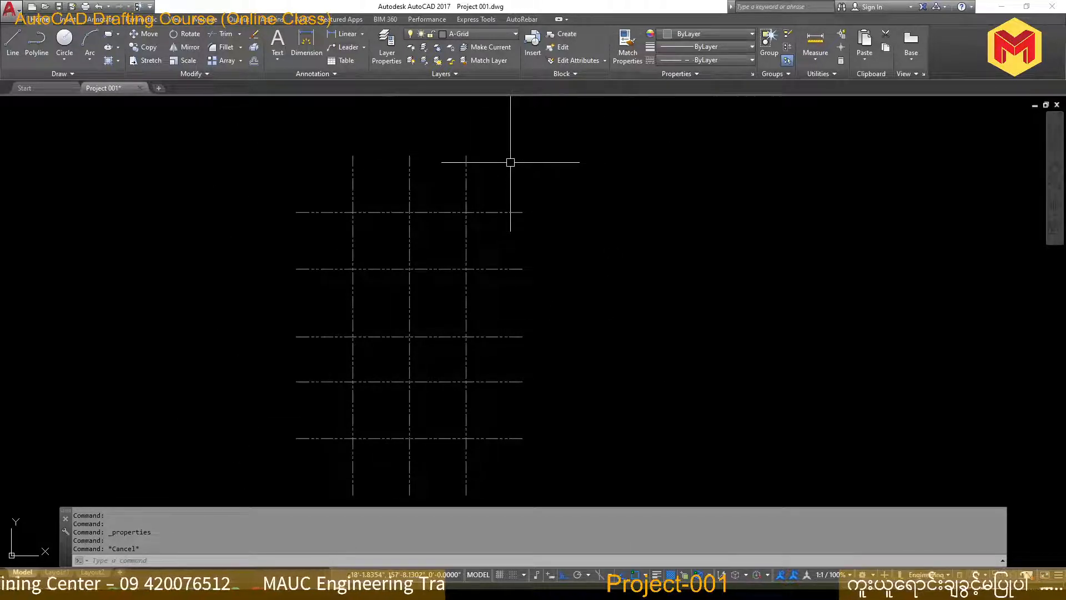
middle_click_drag(508, 153, 508, 181)
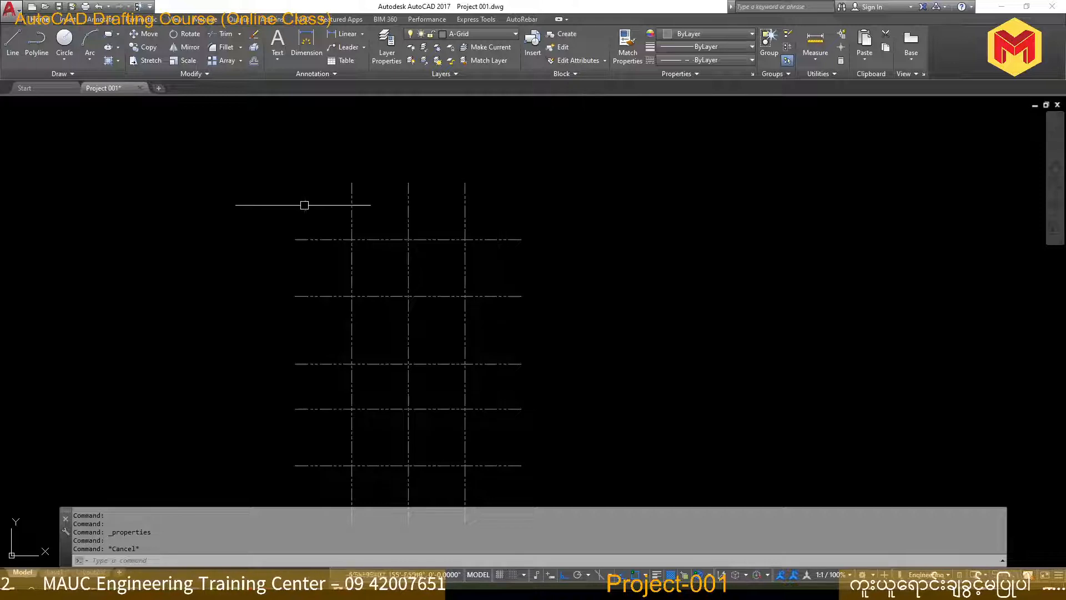
left_click(351, 210)
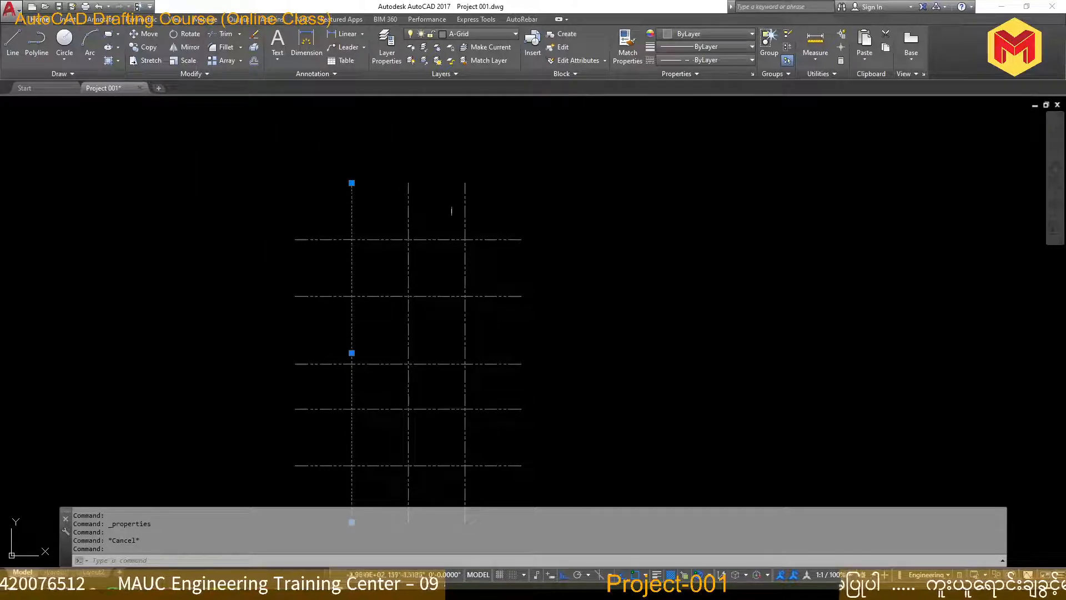
key("Escape")
left_click(508, 240)
left_click(514, 295)
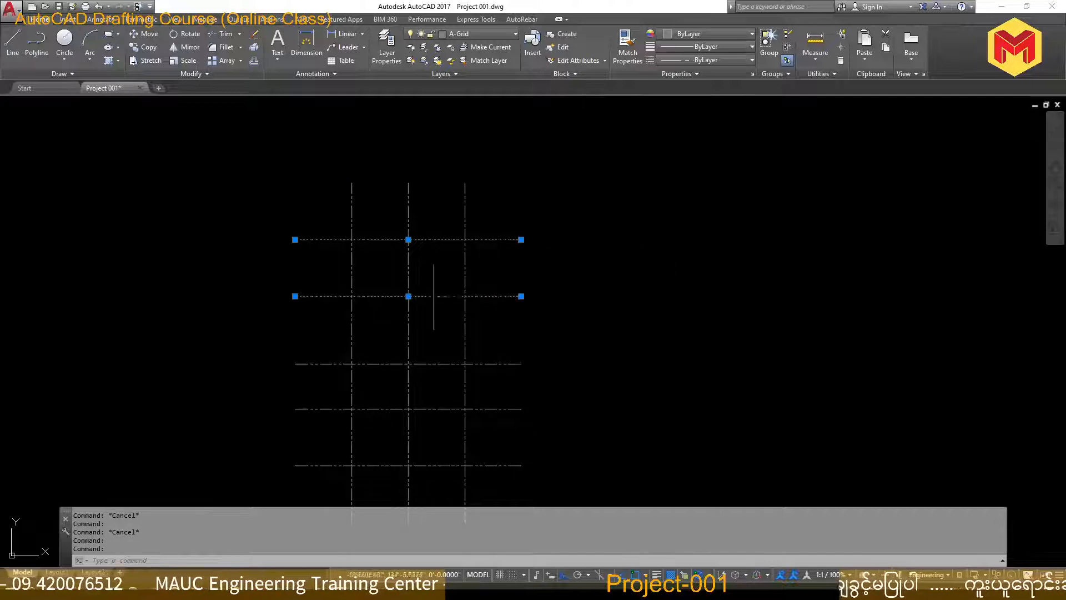
key("Escape")
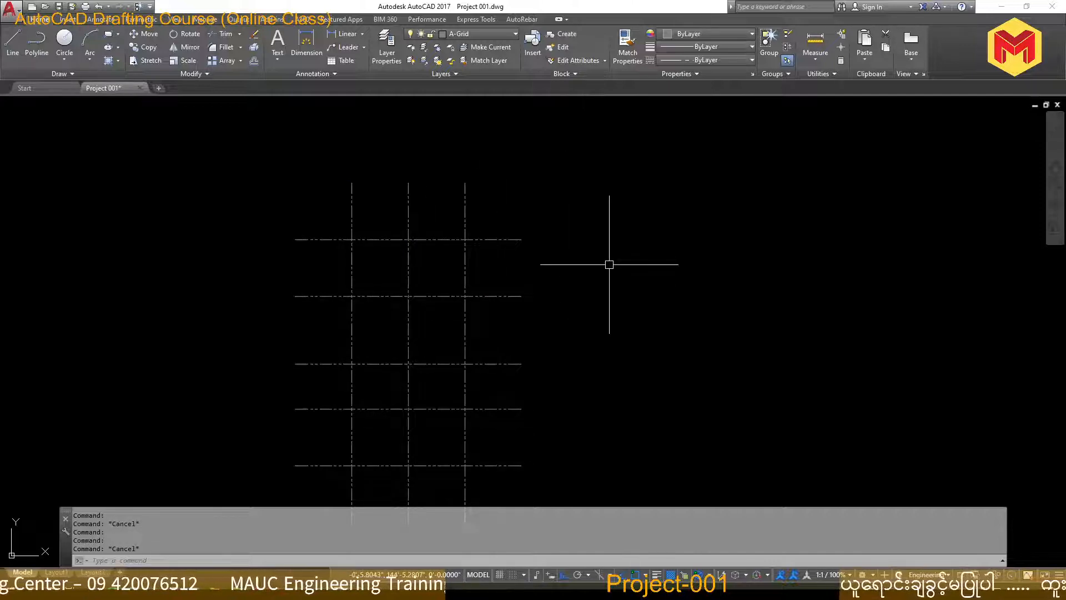
scroll(350, 239, "up", 2)
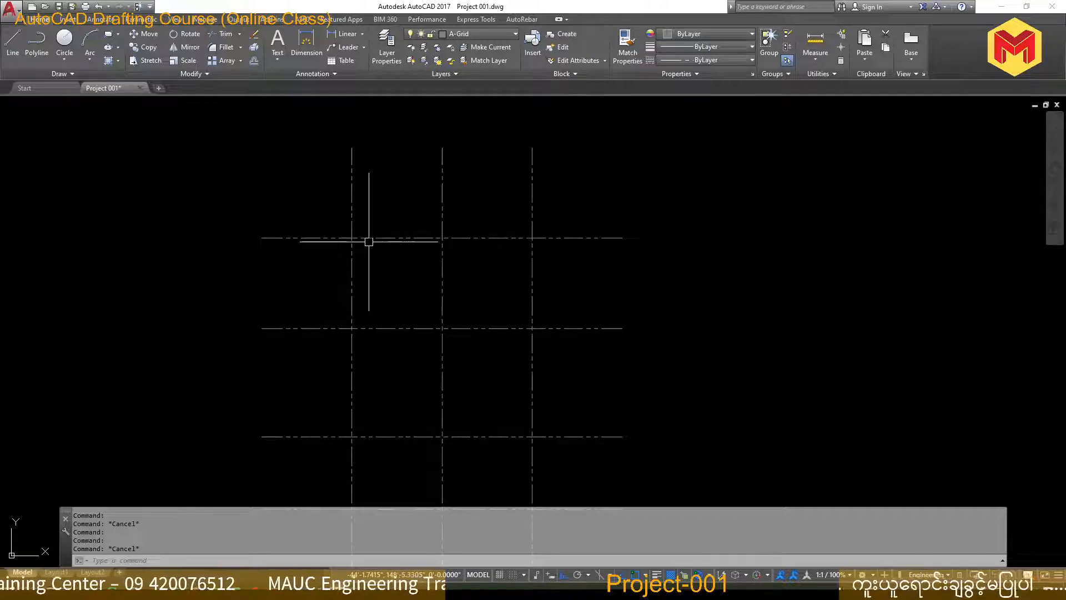
scroll(350, 331, "down", 2)
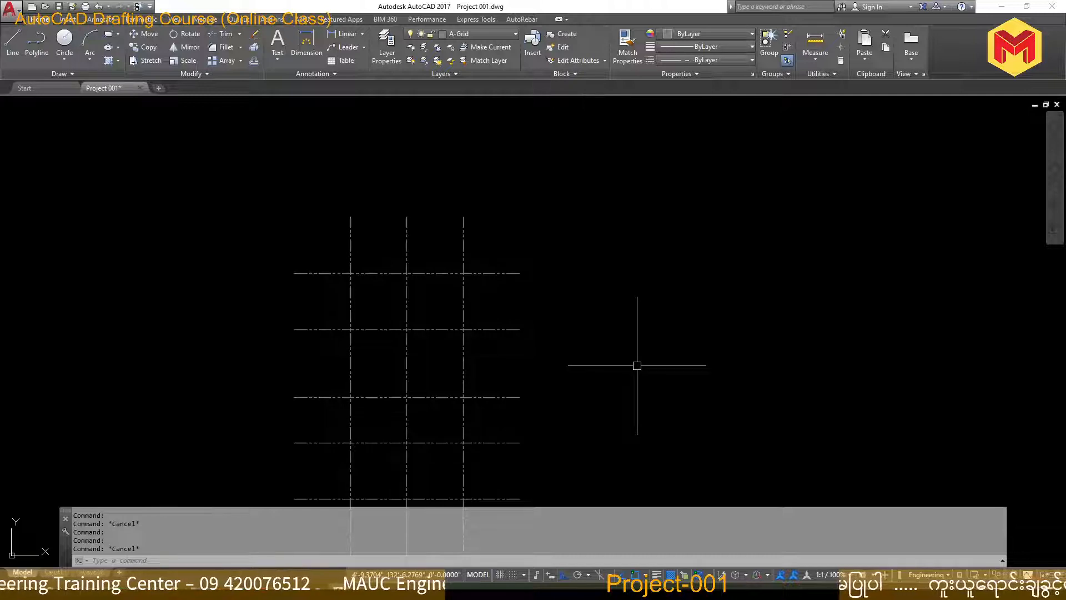
middle_click_drag(637, 366, 646, 281)
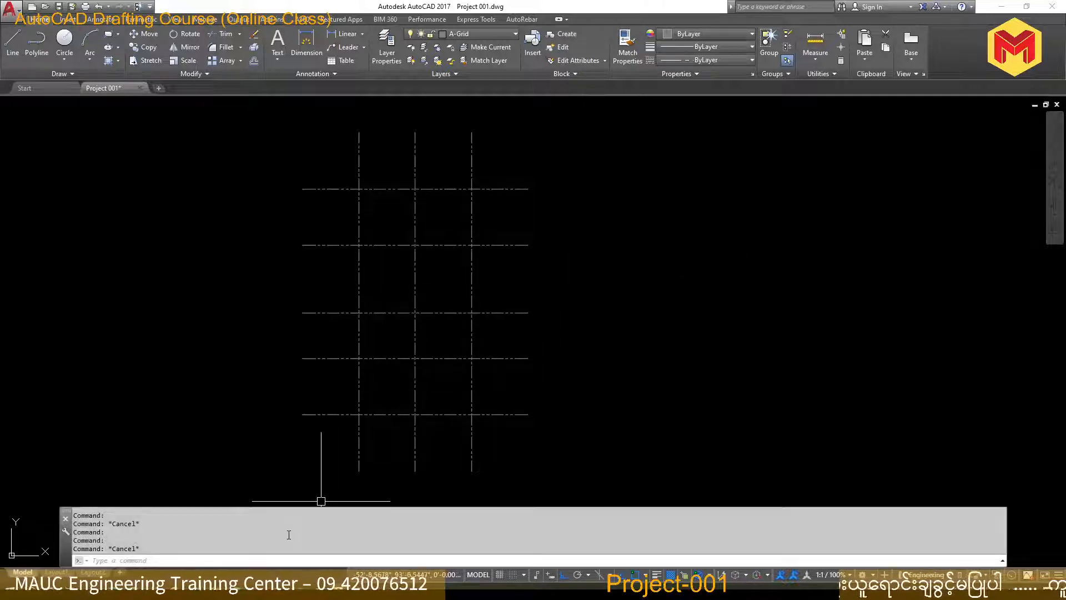
Switch to the browser, review the Part-01 course units in Unit Lists02.pdf, and return to the AutoCAD drawing.
left_click(183, 590)
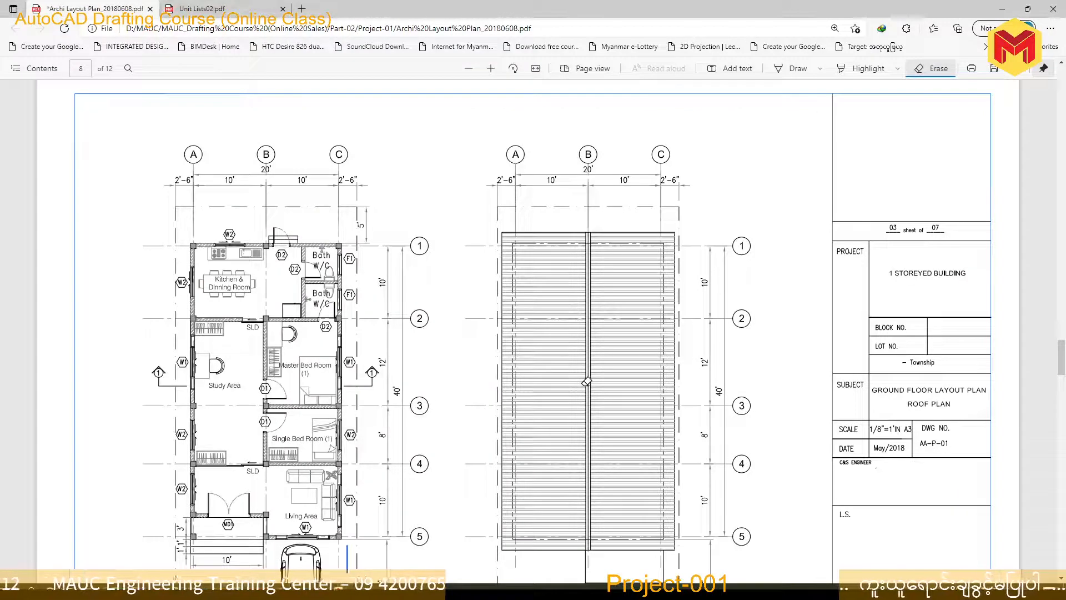
left_click(202, 9)
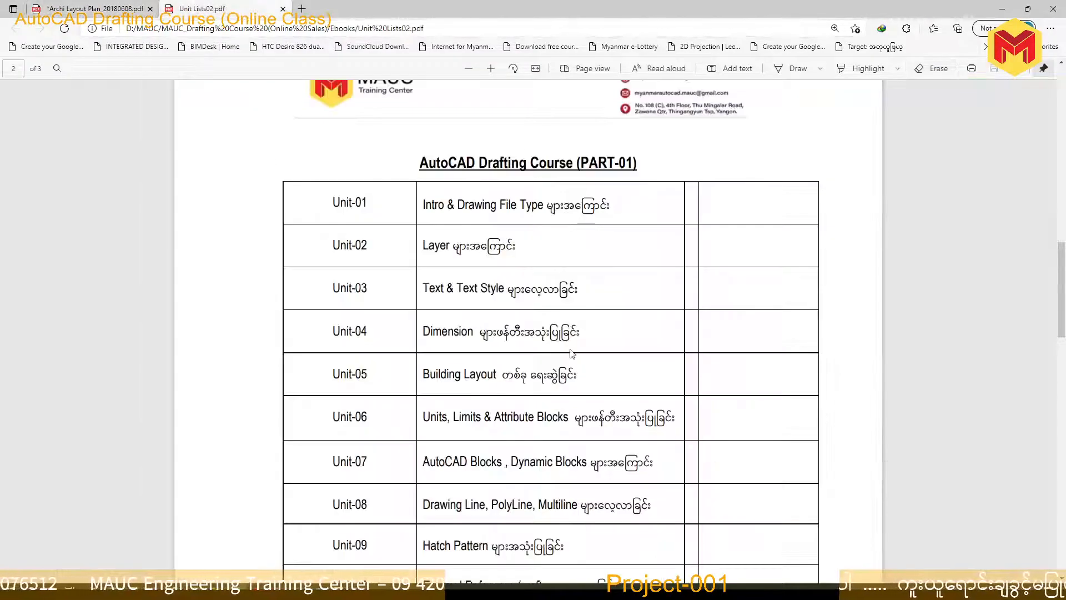
scroll(572, 353, "down", 3)
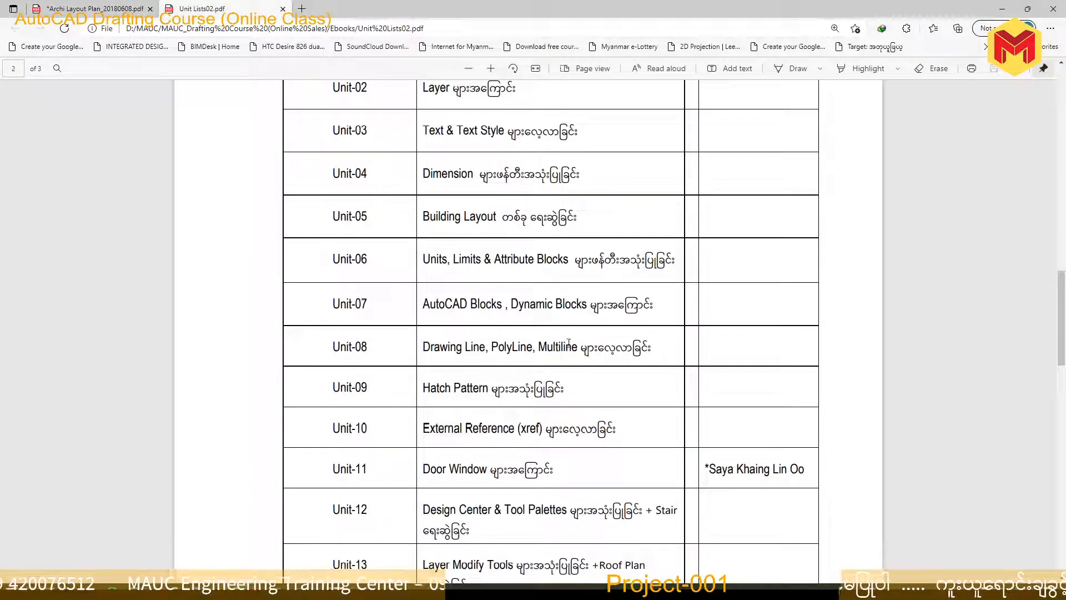
scroll(572, 135, "up", 3)
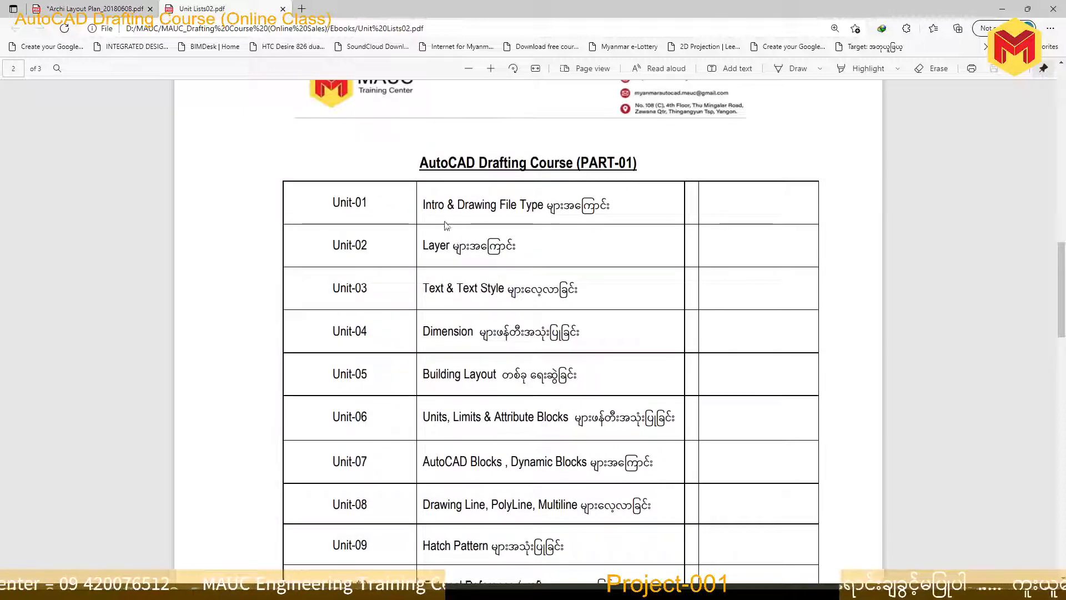
left_click(389, 591)
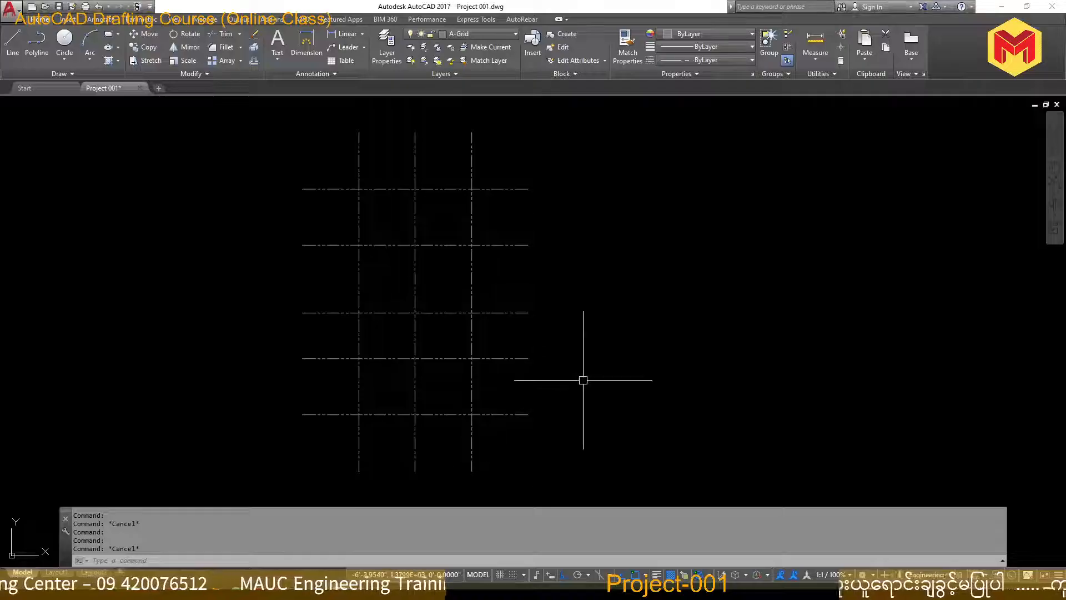
Create a new text style named Grid-ID.
type("ST")
key("Return")
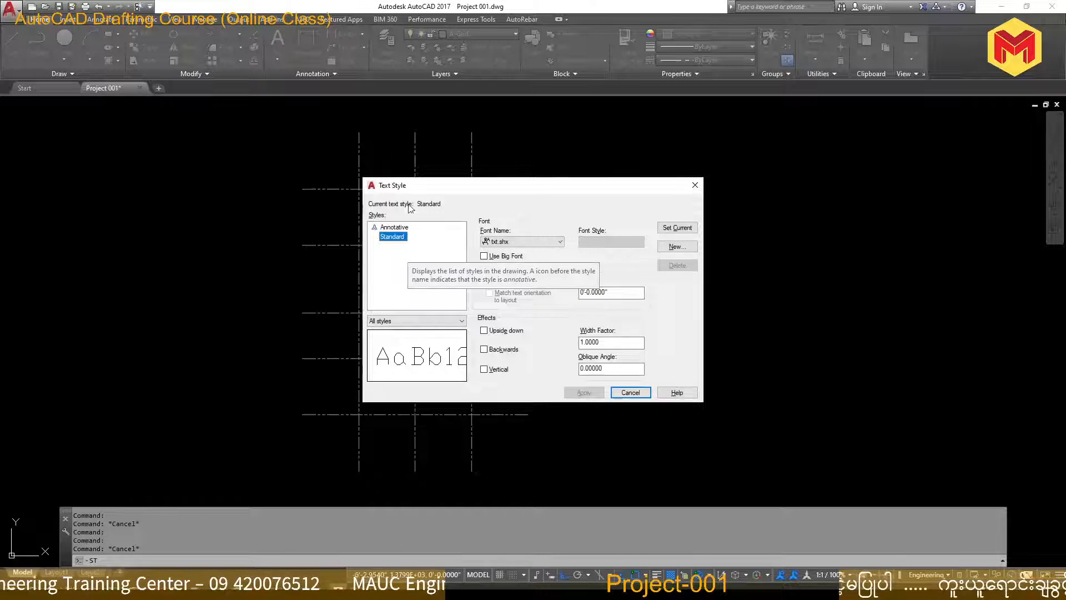
left_click(677, 246)
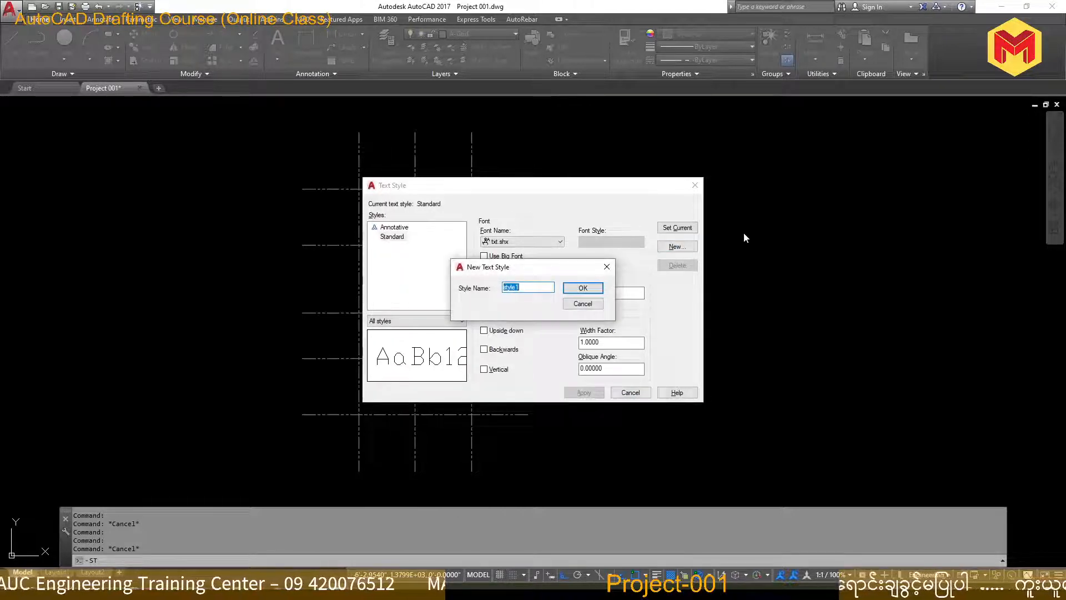
type("Grid")
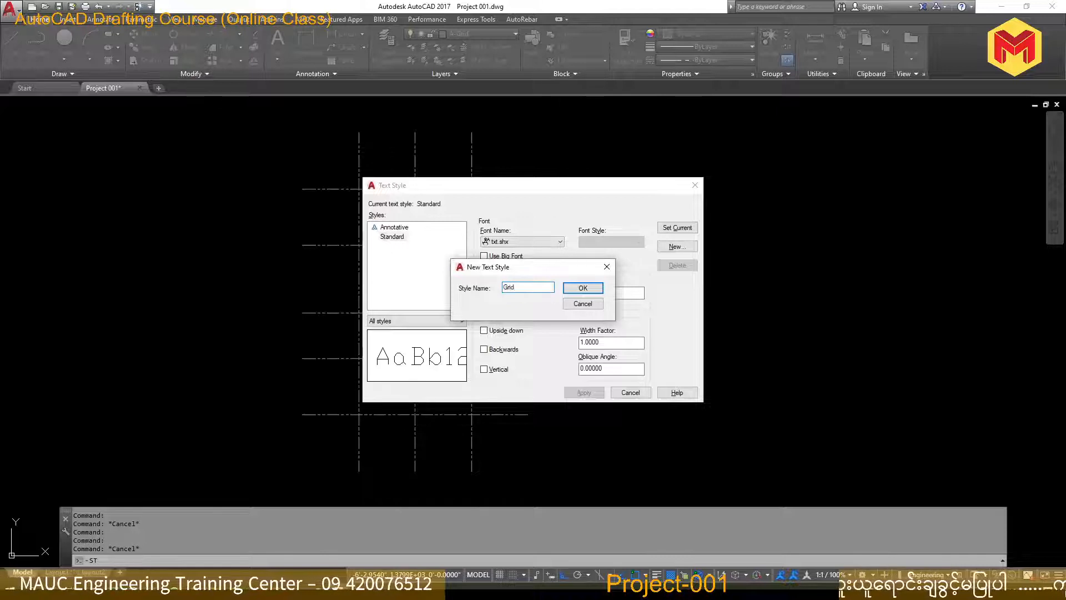
type("-ID")
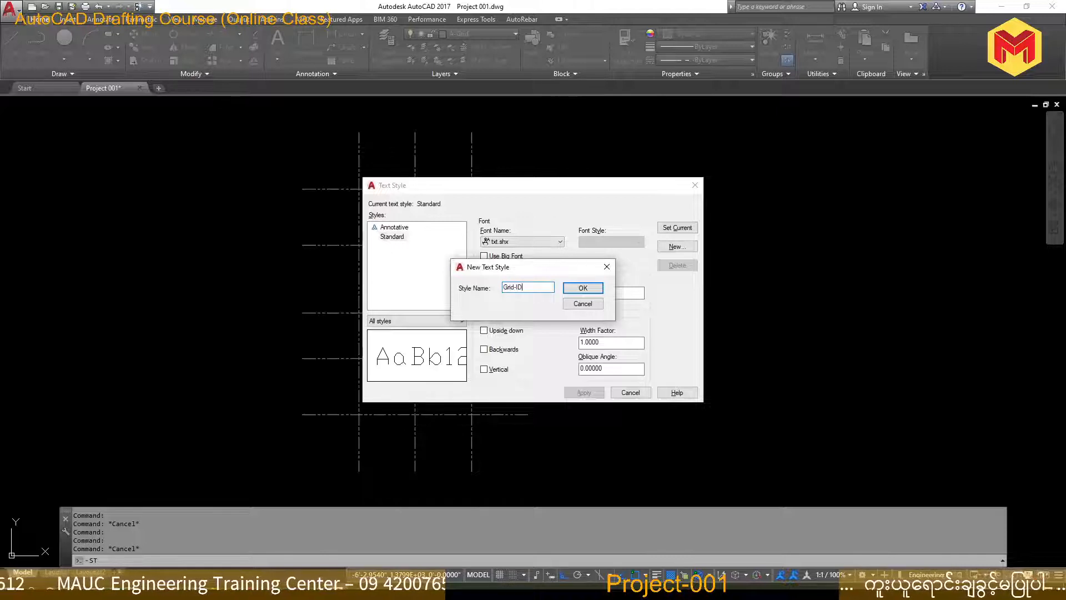
key("Return")
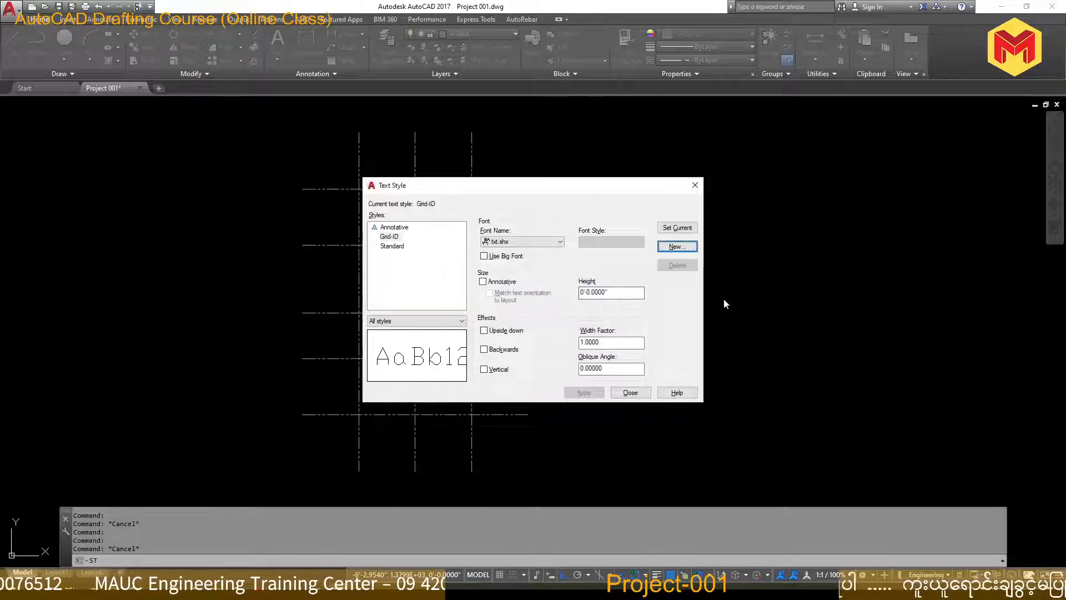
Assign the Verdana font to the Grid-ID text style and make it the current text style.
left_click(543, 242)
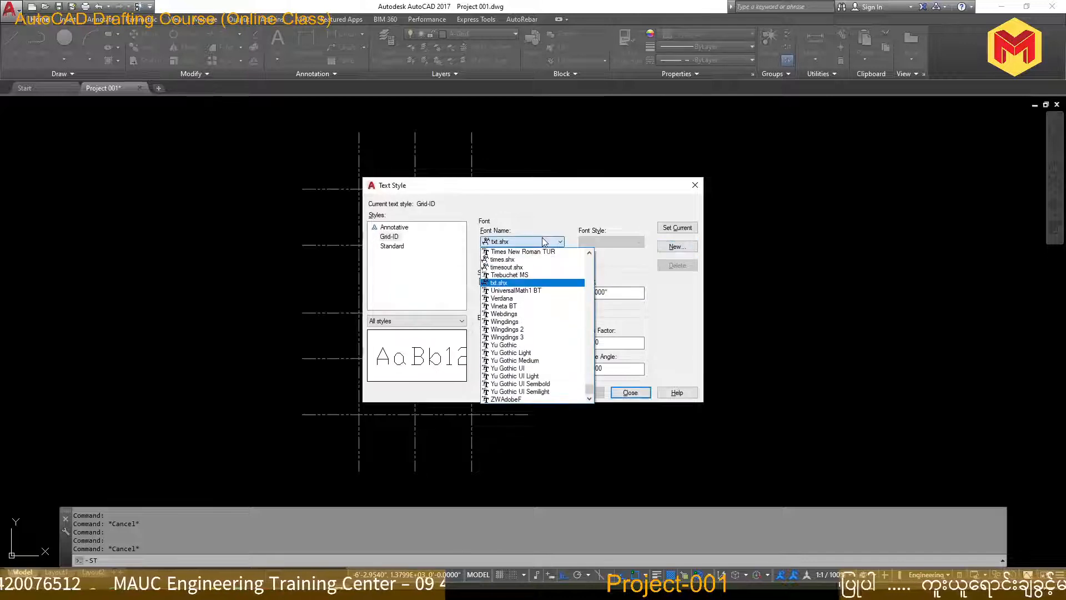
left_click(554, 299)
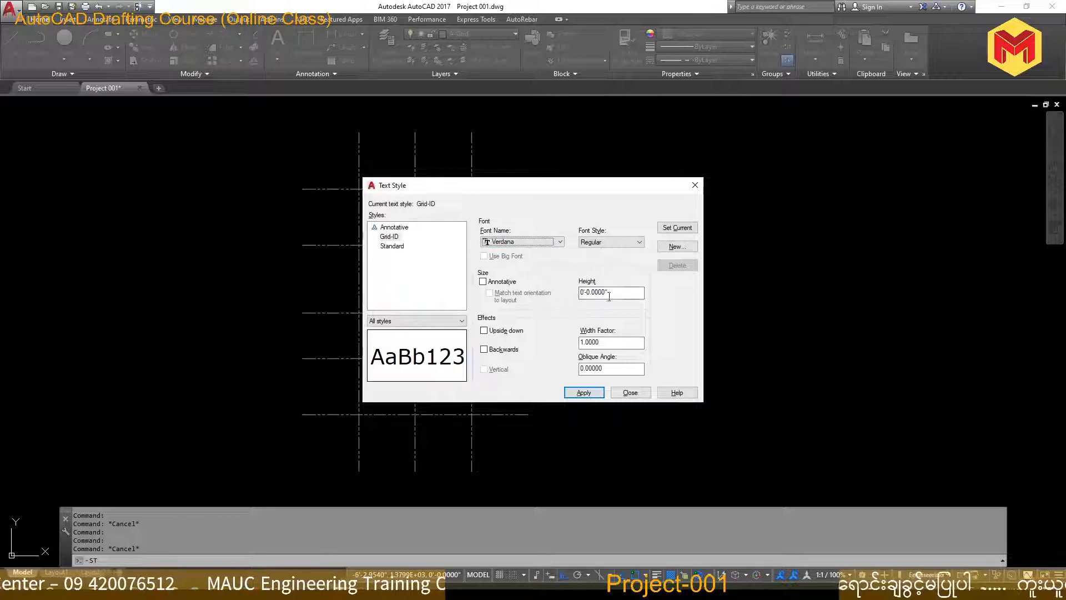
left_click_drag(614, 295, 553, 309)
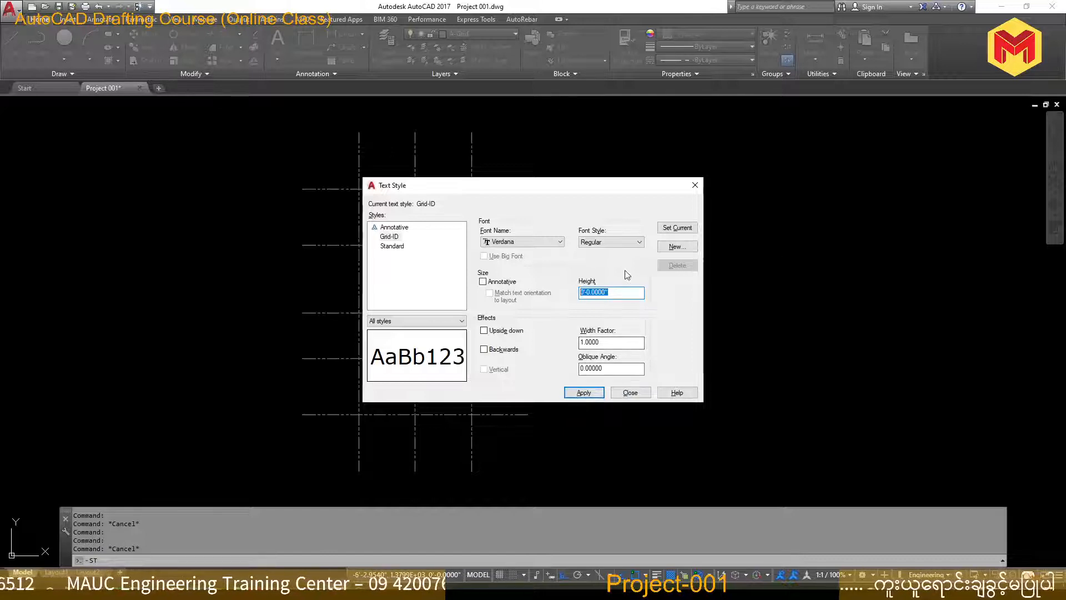
left_click(626, 343)
left_click(624, 368)
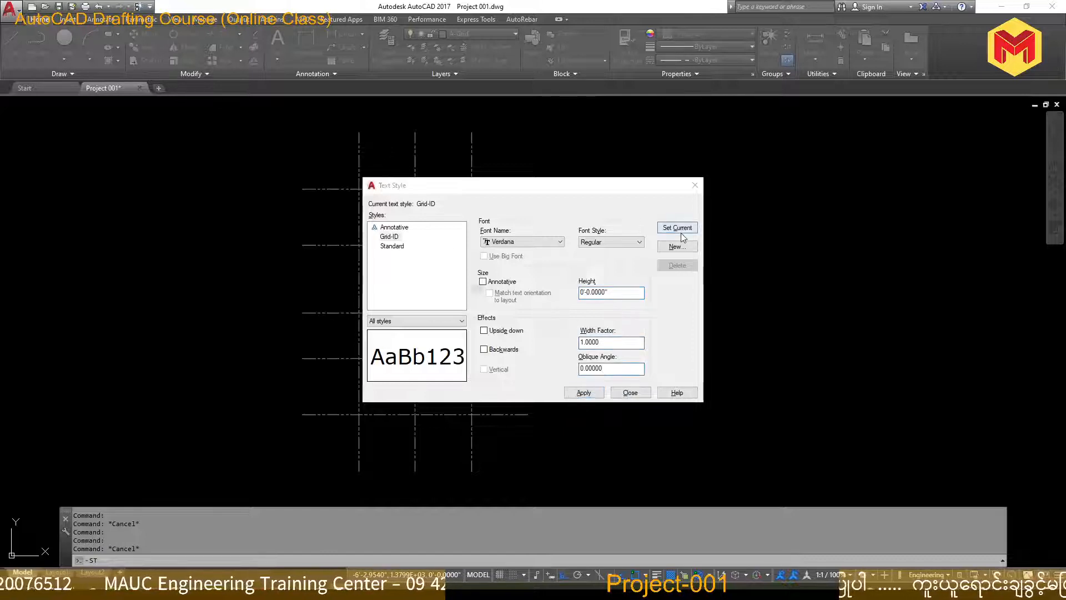
left_click(681, 230)
left_click(547, 325)
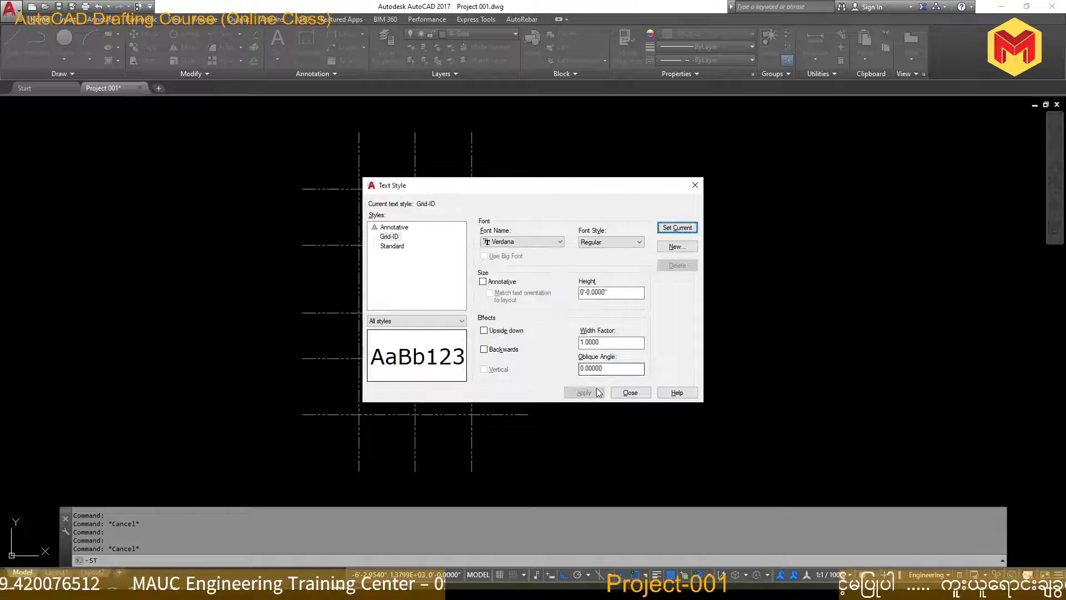
left_click(629, 393)
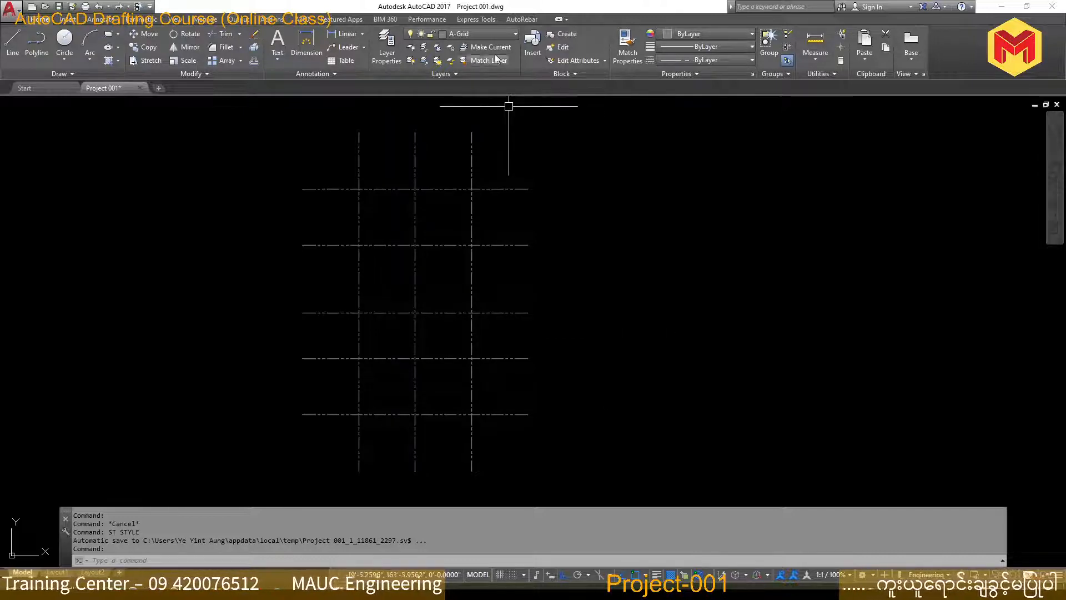
Make A-Anno-Grid ID the current layer.
left_click(497, 39)
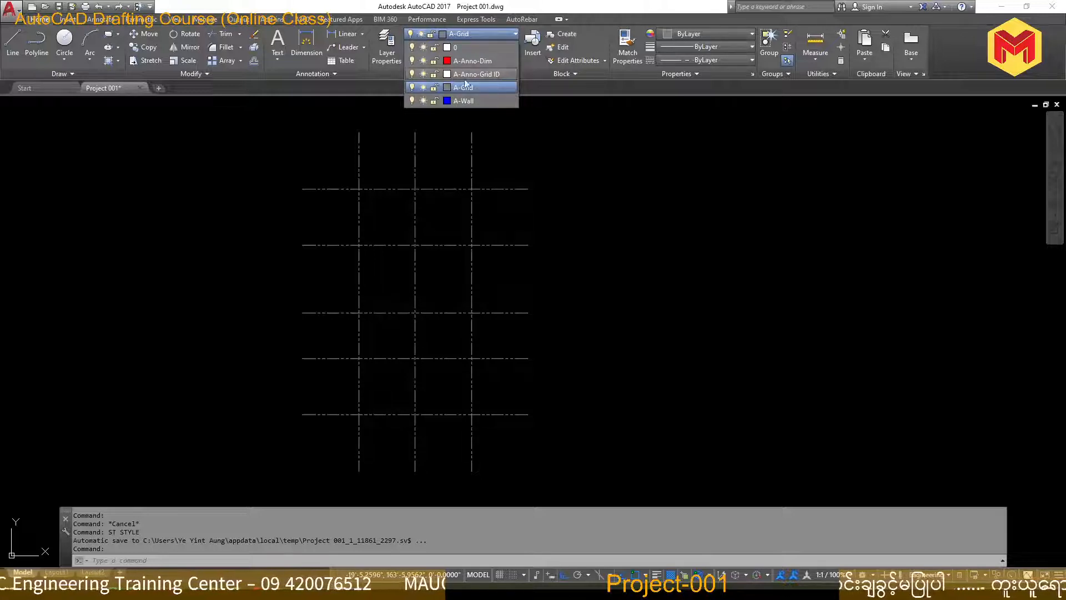
left_click(506, 74)
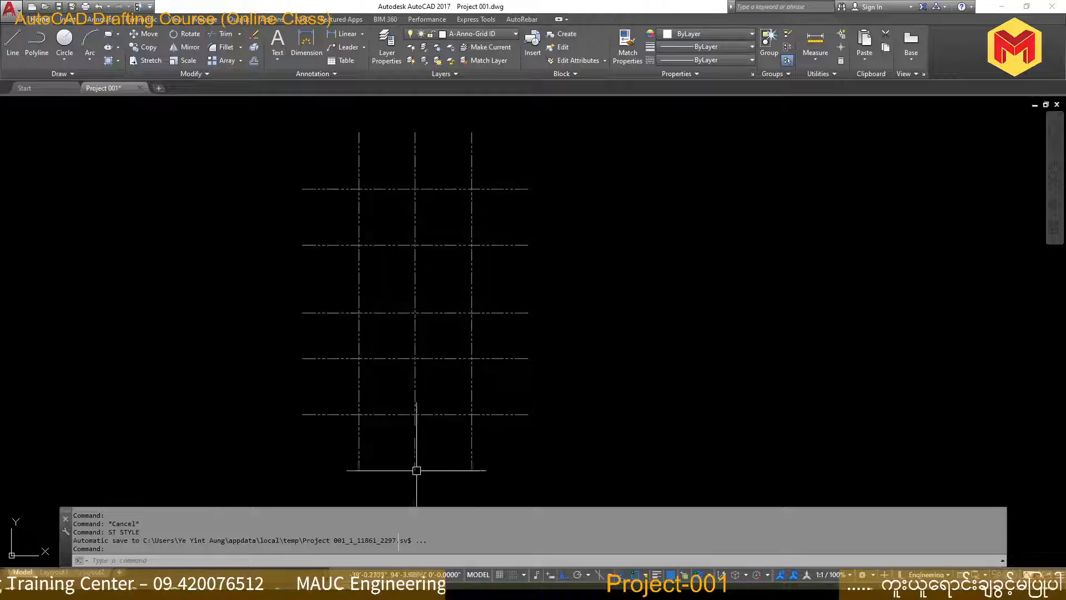
Switch to the browser, select the Unit-03 Text & Text Style entry in Unit Lists02.pdf, and return to the AutoCAD drawing.
key("alt+Tab")
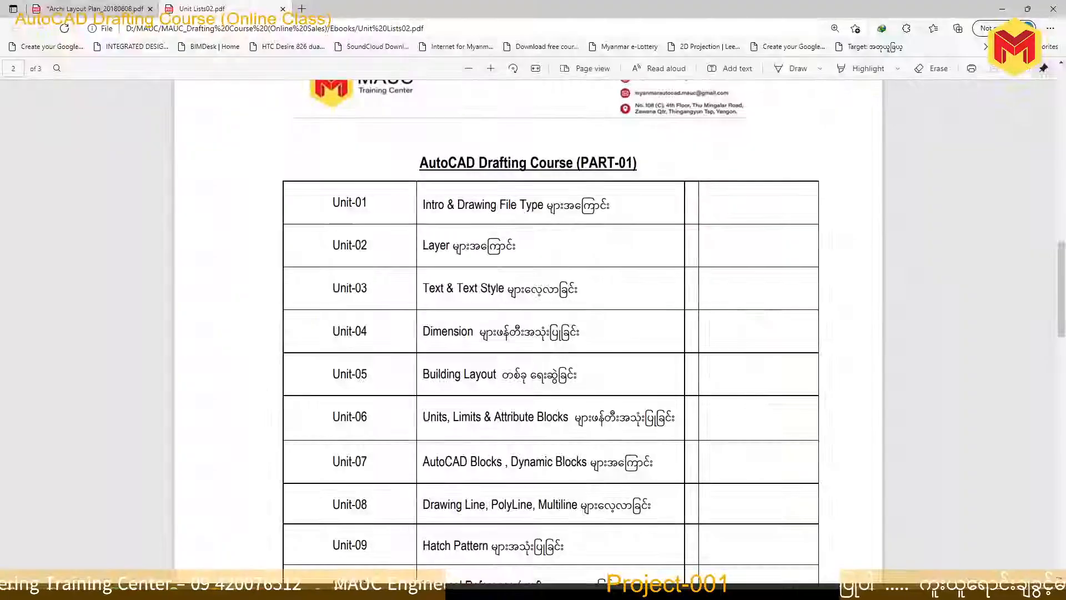
left_click_drag(423, 288, 530, 289)
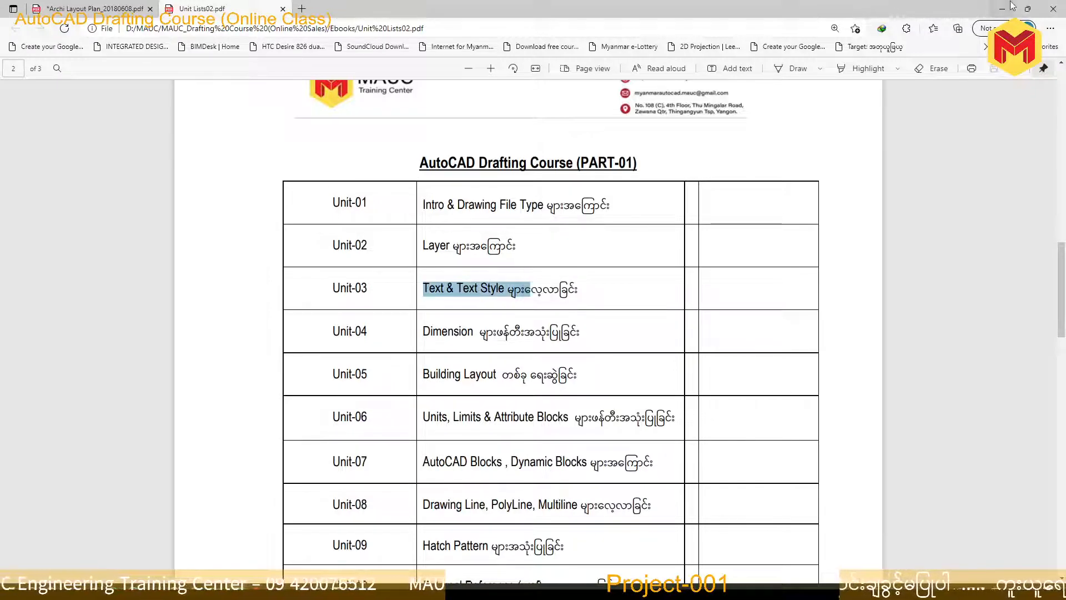
key("alt+Tab")
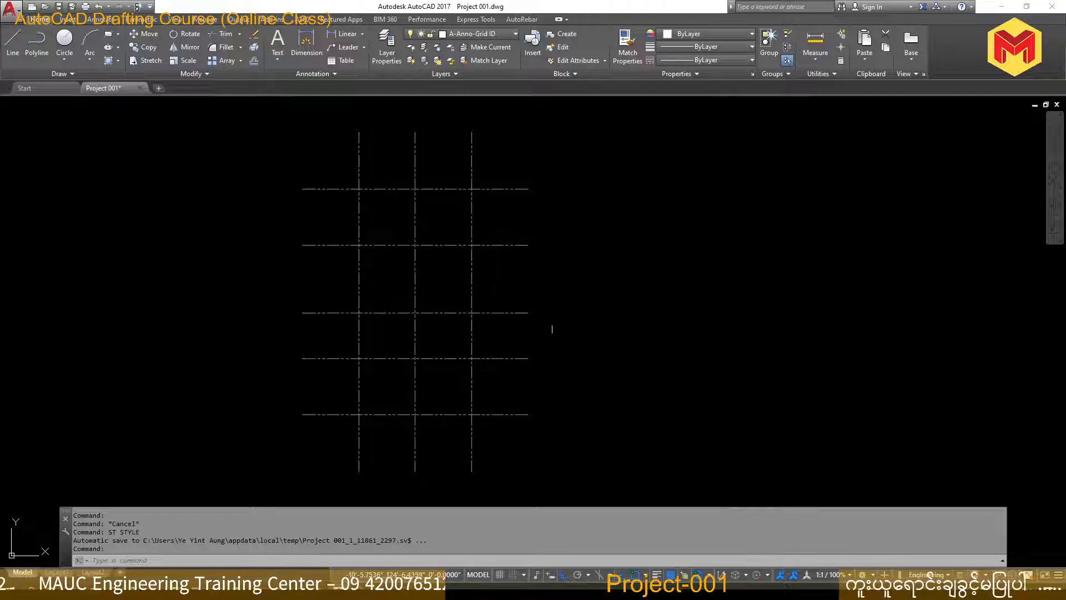
mouse_move(468, 293)
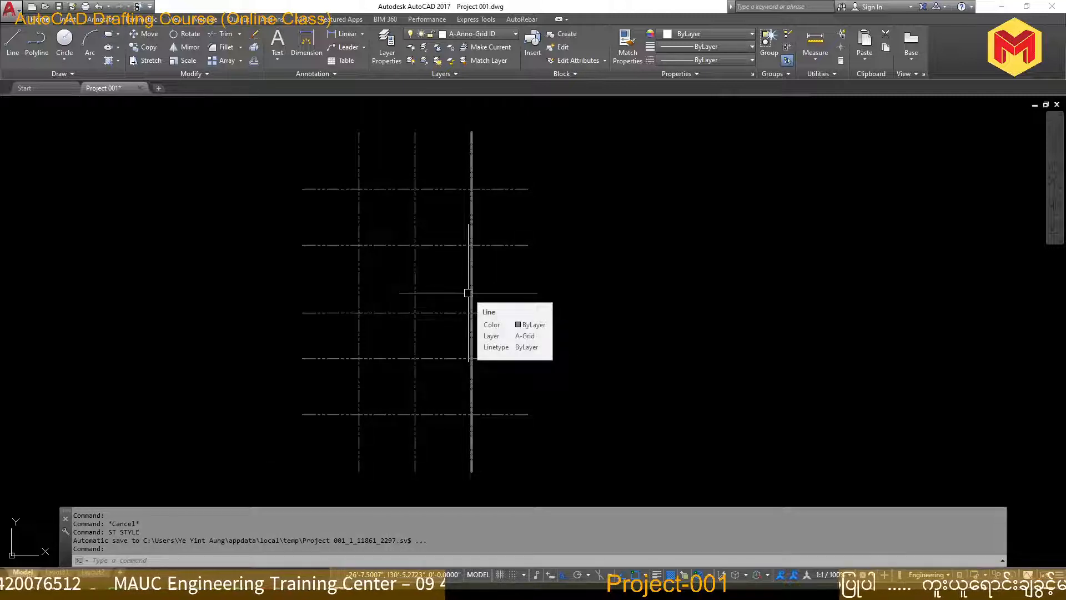
left_click(944, 589)
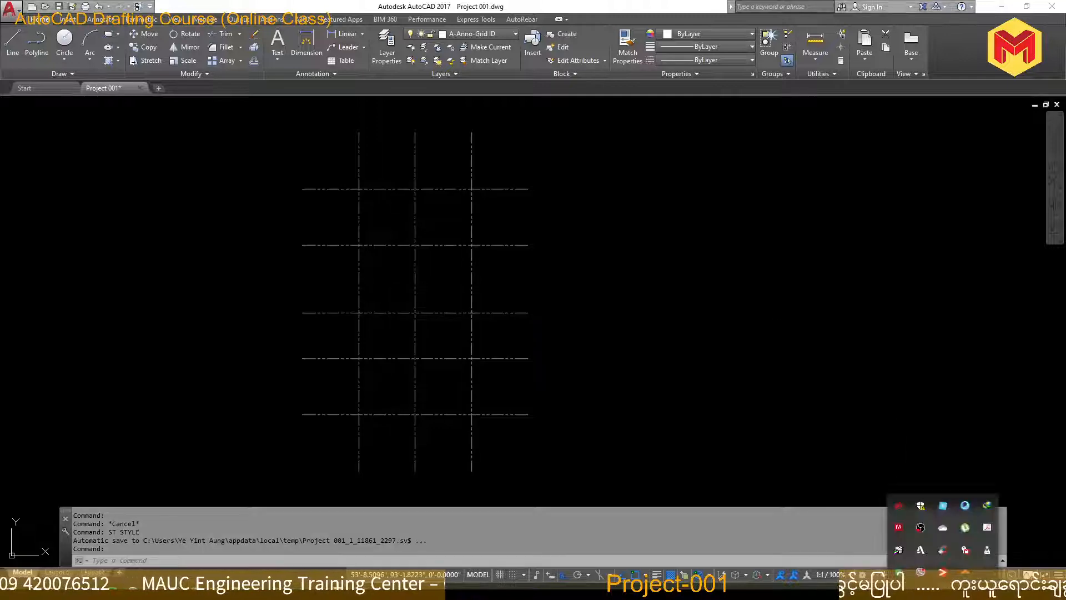
right_click(921, 527)
left_click(920, 532)
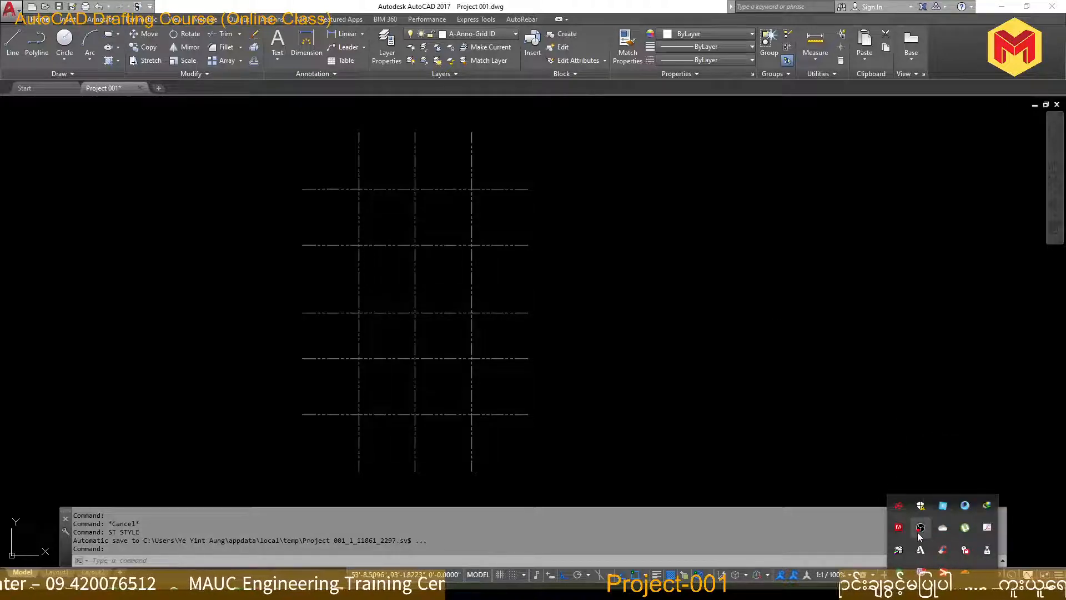
left_click(920, 533)
left_click(920, 532)
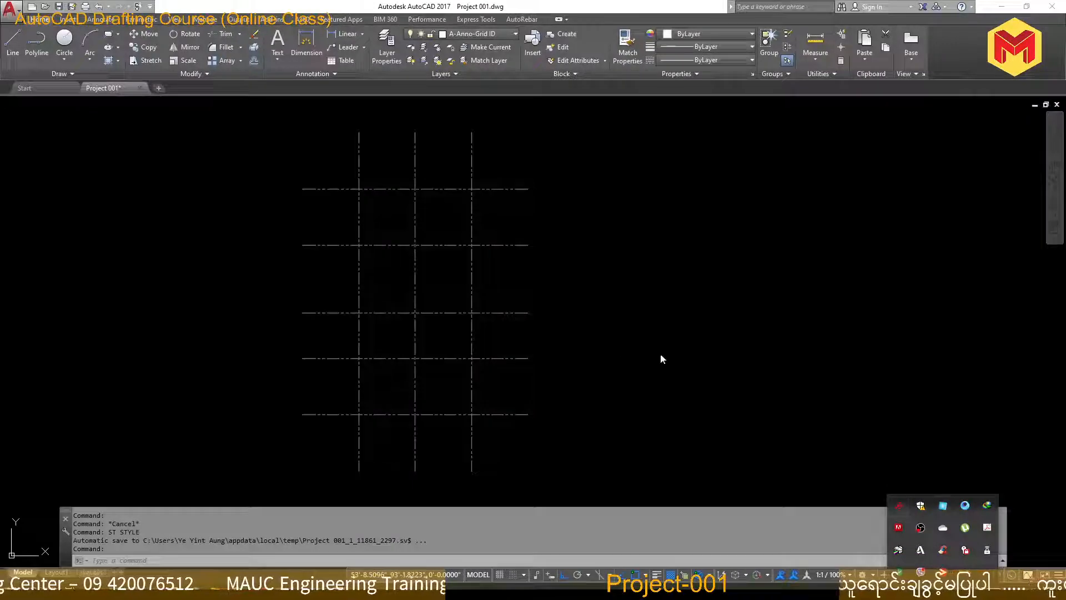
right_click(920, 527)
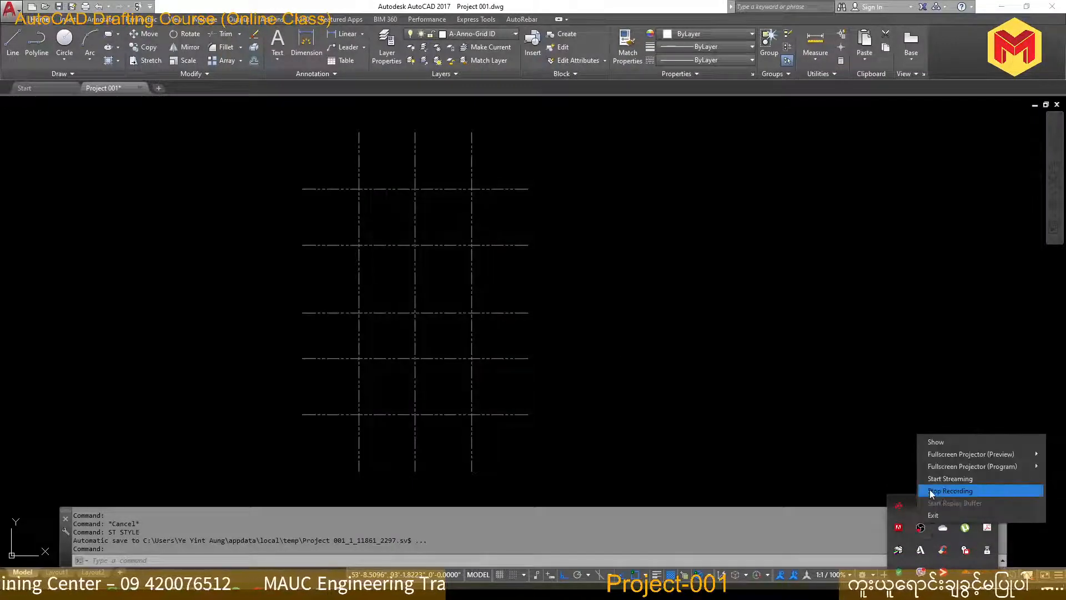